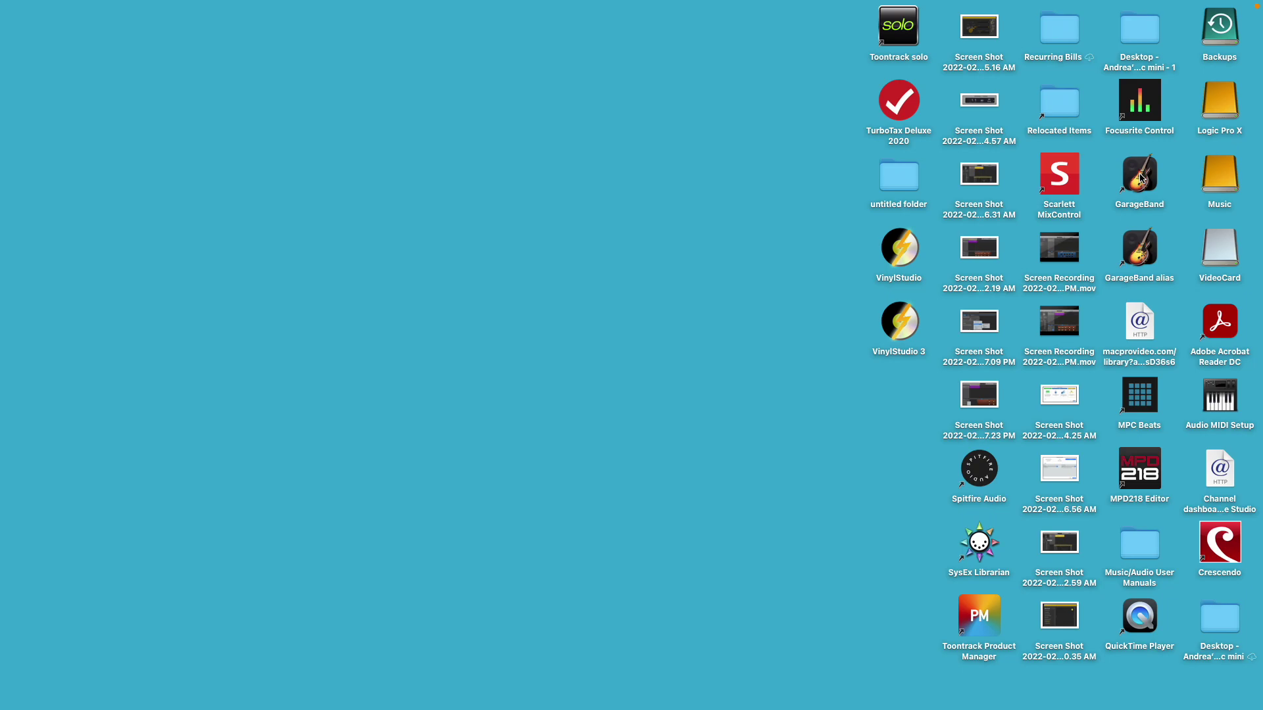
# Launch GarageBand, delete the old Neo Soul drummer region and track, and start adding a Drummer track.
pyautogui.doubleClick(1143, 175)
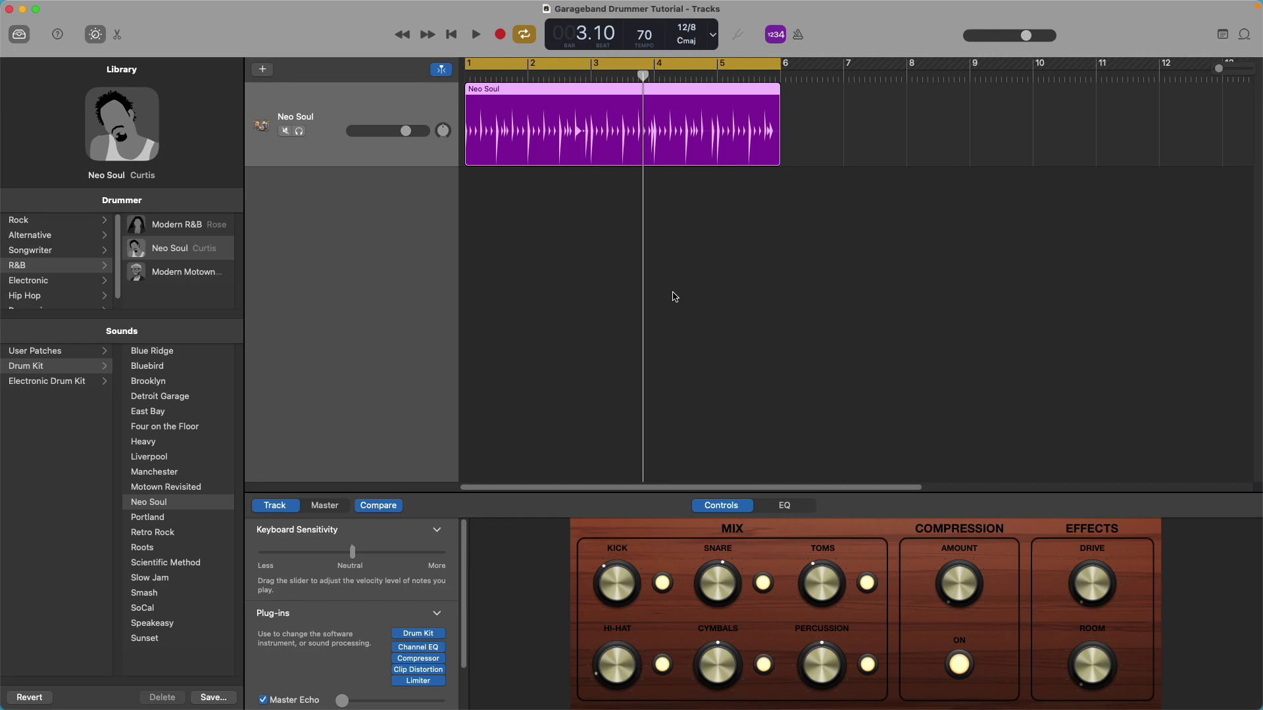
pyautogui.press('Return')
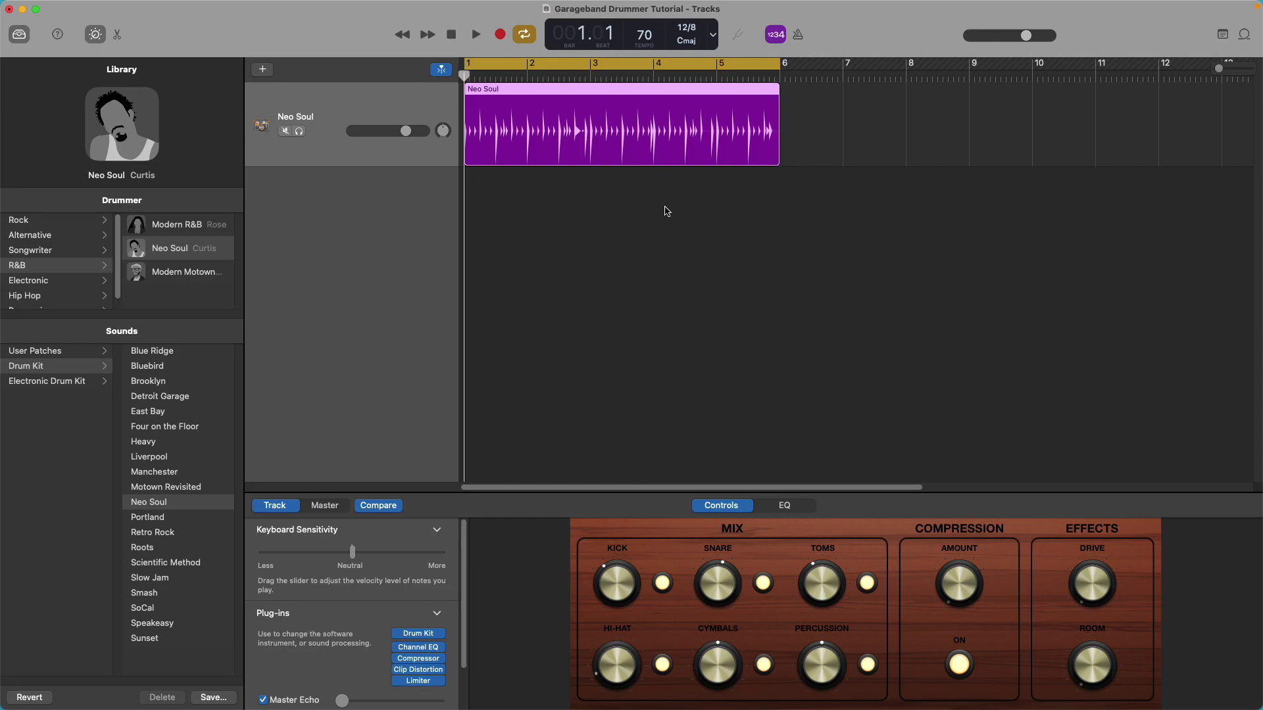
pyautogui.click(425, 101)
pyautogui.press('Delete')
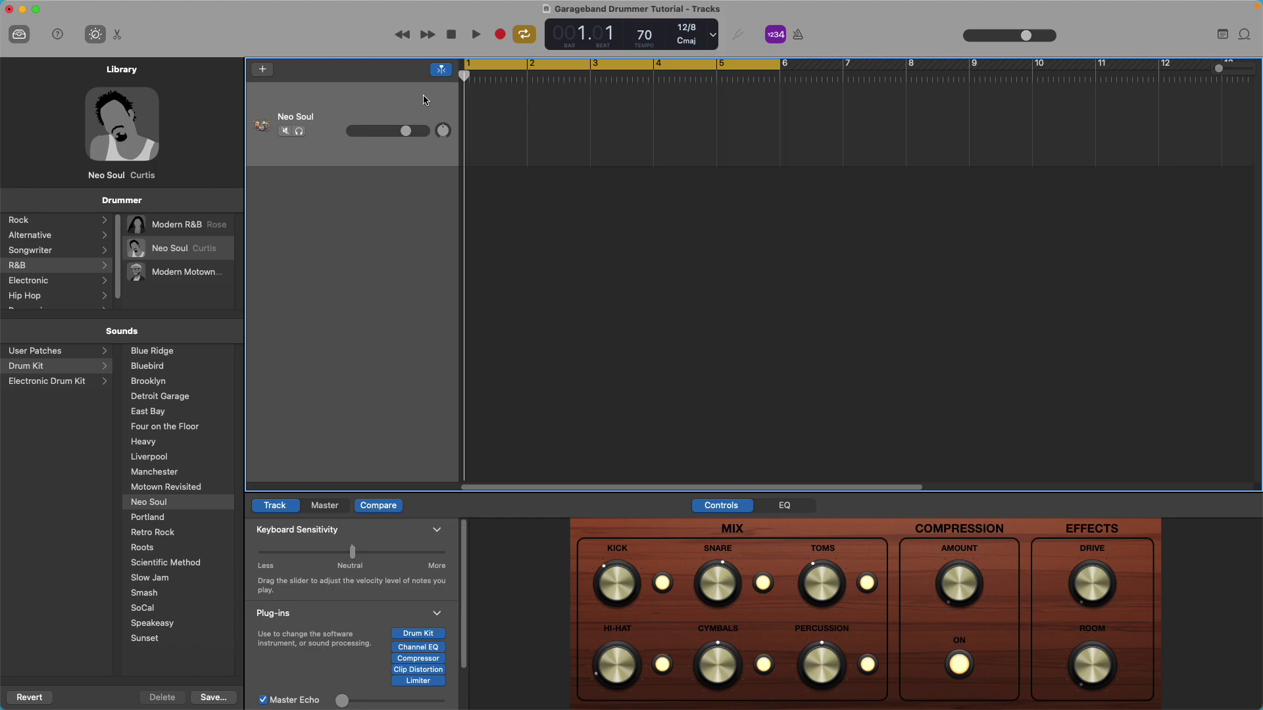
pyautogui.press('super+BackSpace')
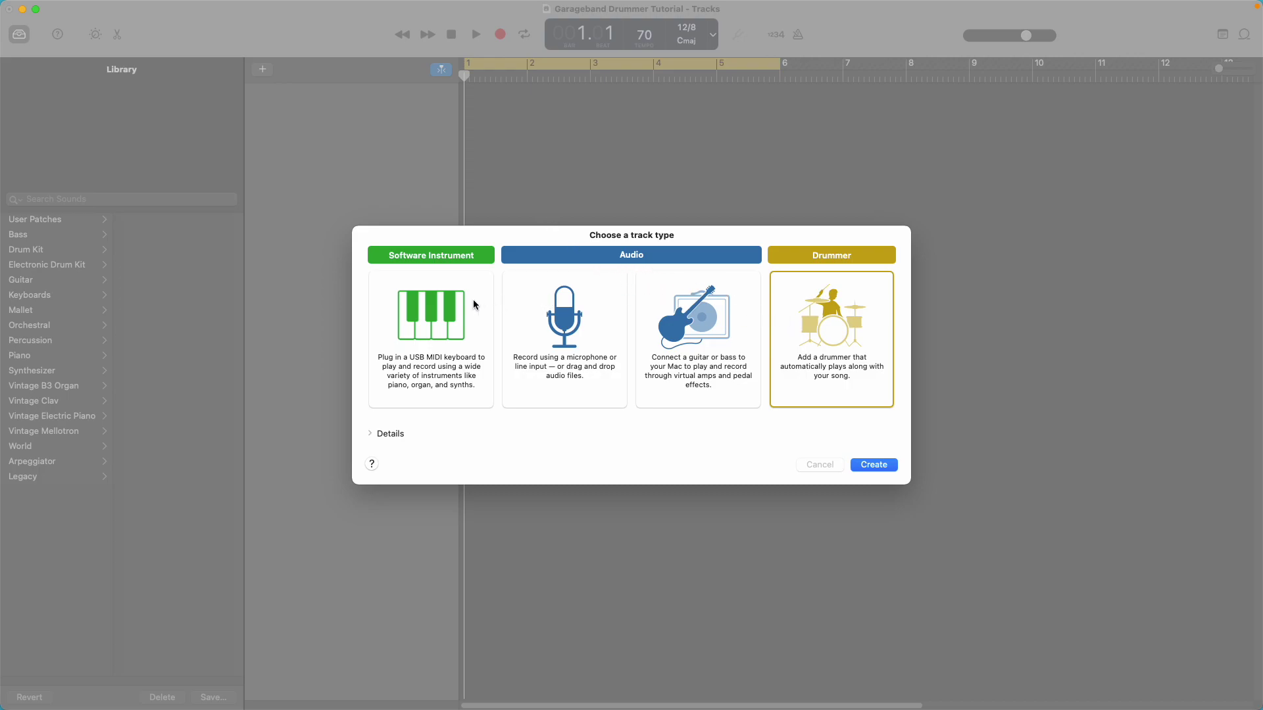
# Create the new drummer track, extend the cycle range across all eight bars, and play the beat once.
pyautogui.click(875, 467)
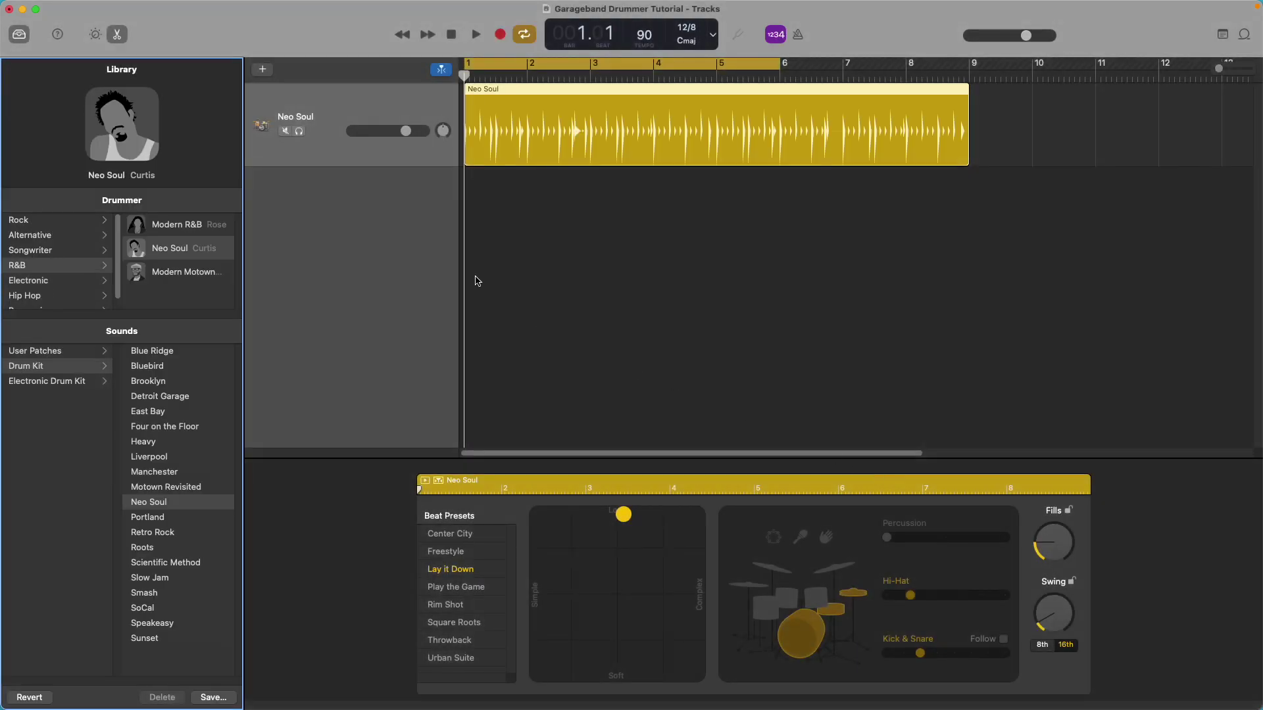
pyautogui.moveTo(780, 64); pyautogui.dragTo(970, 62)
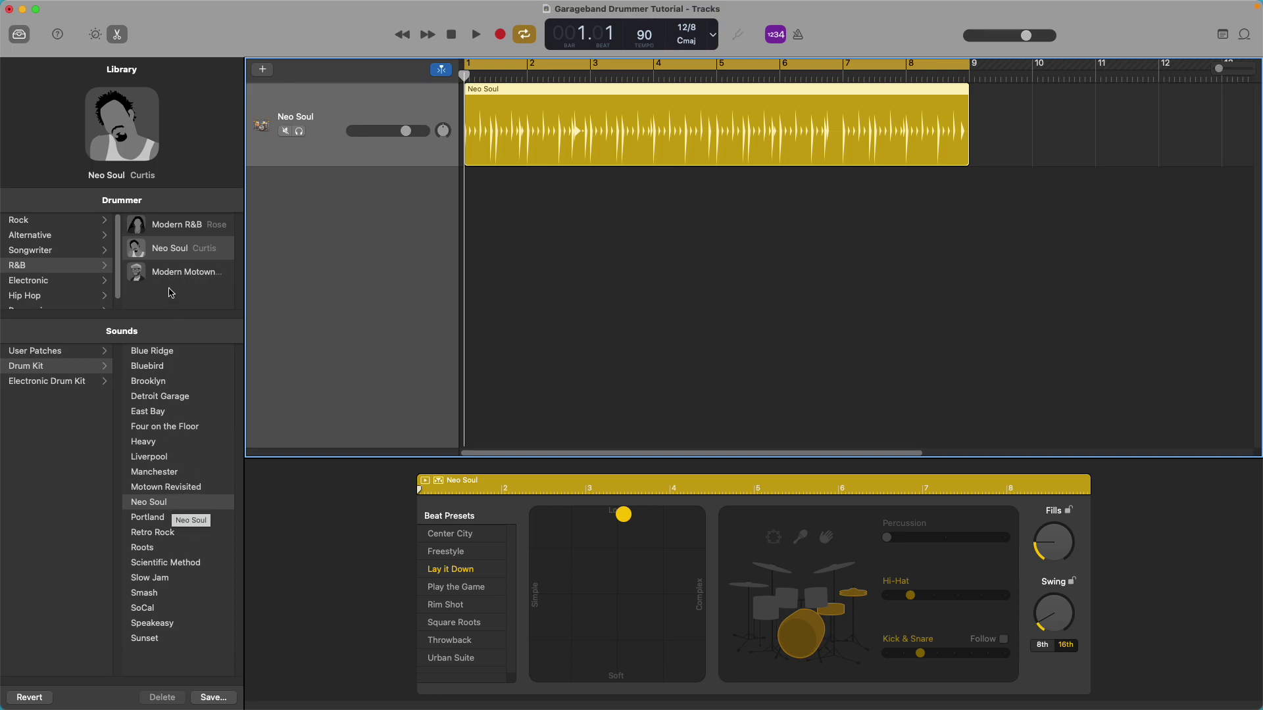
pyautogui.moveTo(169, 262)
pyautogui.press('space')
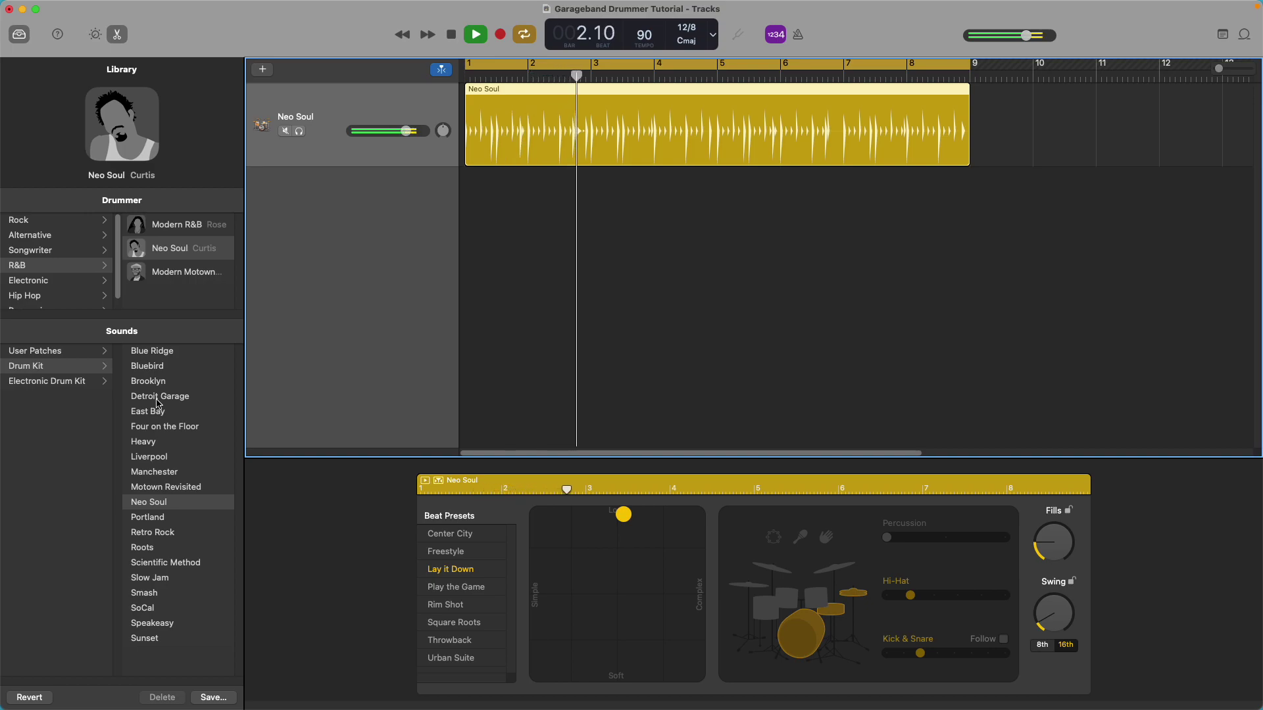
pyautogui.press('space')
pyautogui.press('Return')
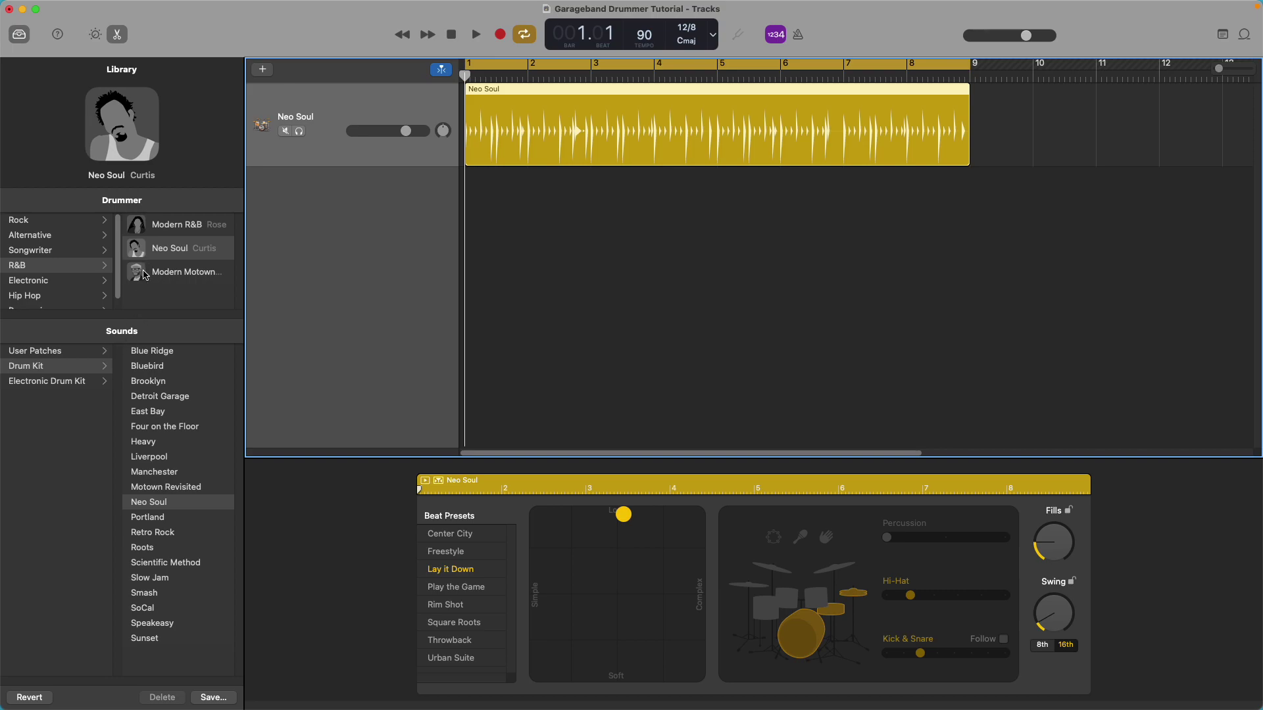
# Try the cymbal pattern, then return to the hi-hat and nudge its pattern complexity.
pyautogui.moveTo(88, 162)
pyautogui.click(760, 587)
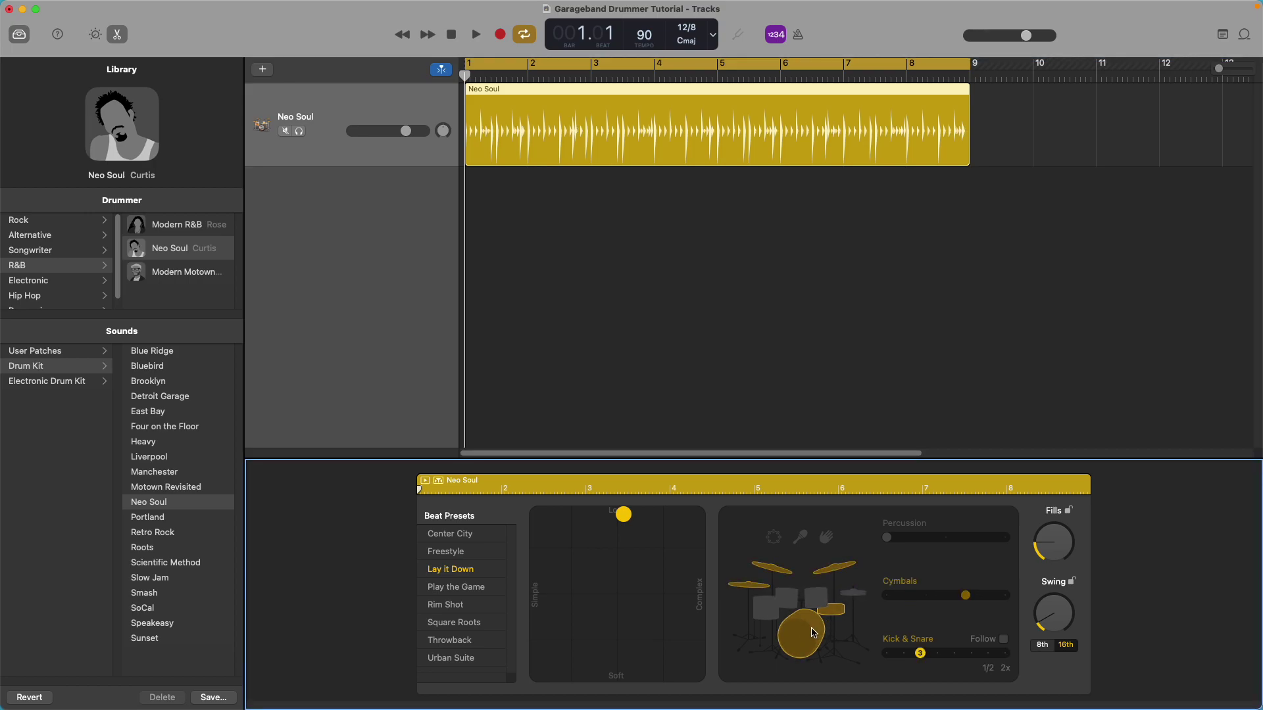
pyautogui.click(853, 595)
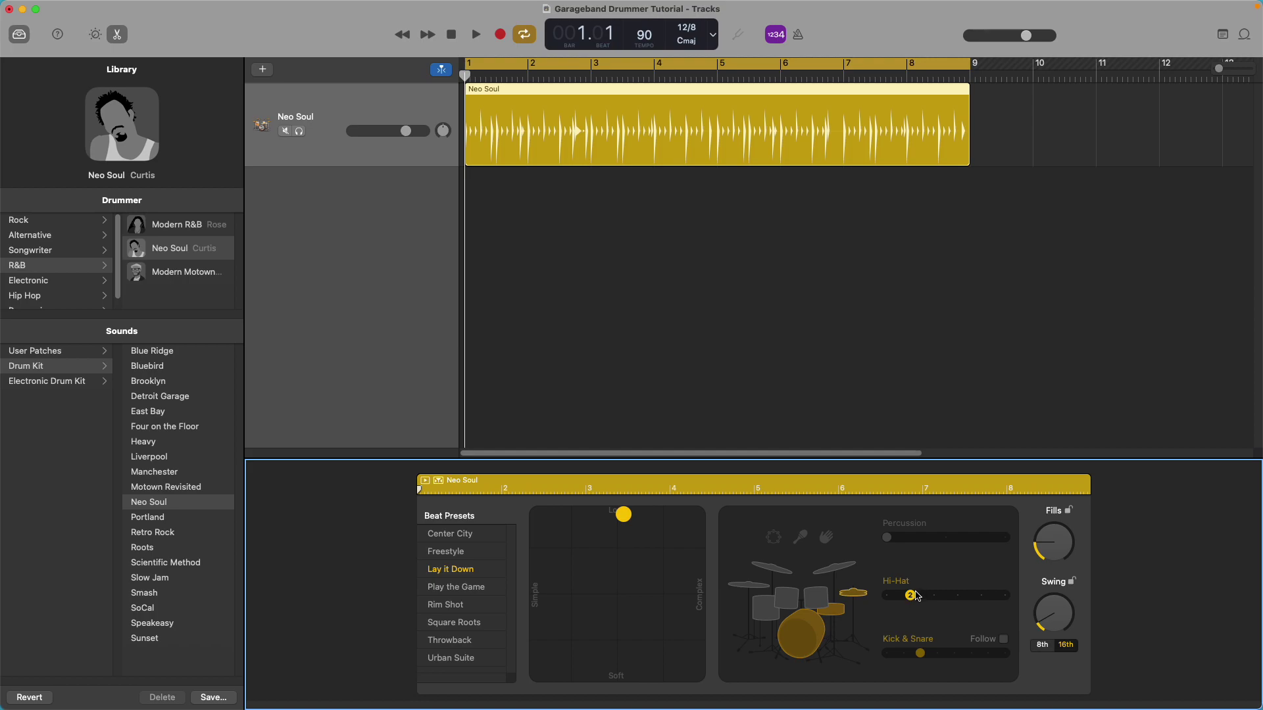
pyautogui.moveTo(913, 600)
pyautogui.mouseDown()
pyautogui.moveTo(987, 600)
pyautogui.moveTo(911, 597)
pyautogui.mouseUp()
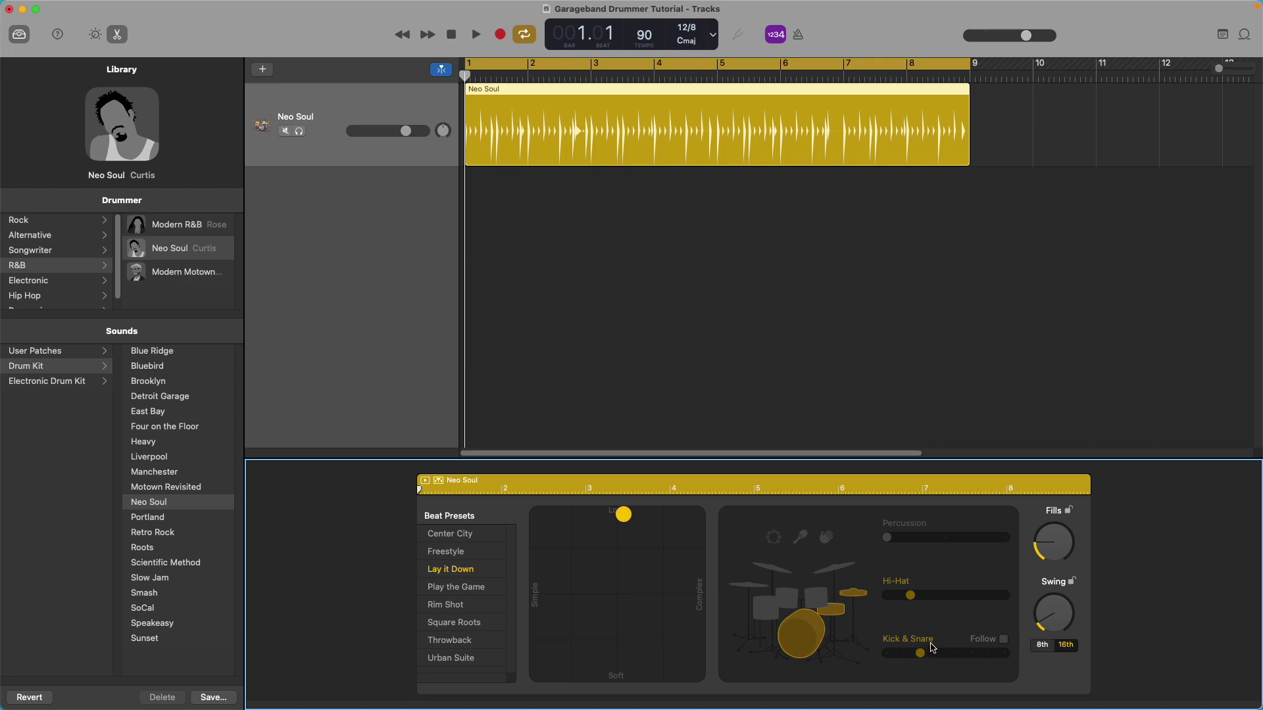
# Play the beat while trying Kick & Snare Follow with None, then turn following off.
pyautogui.press('space')
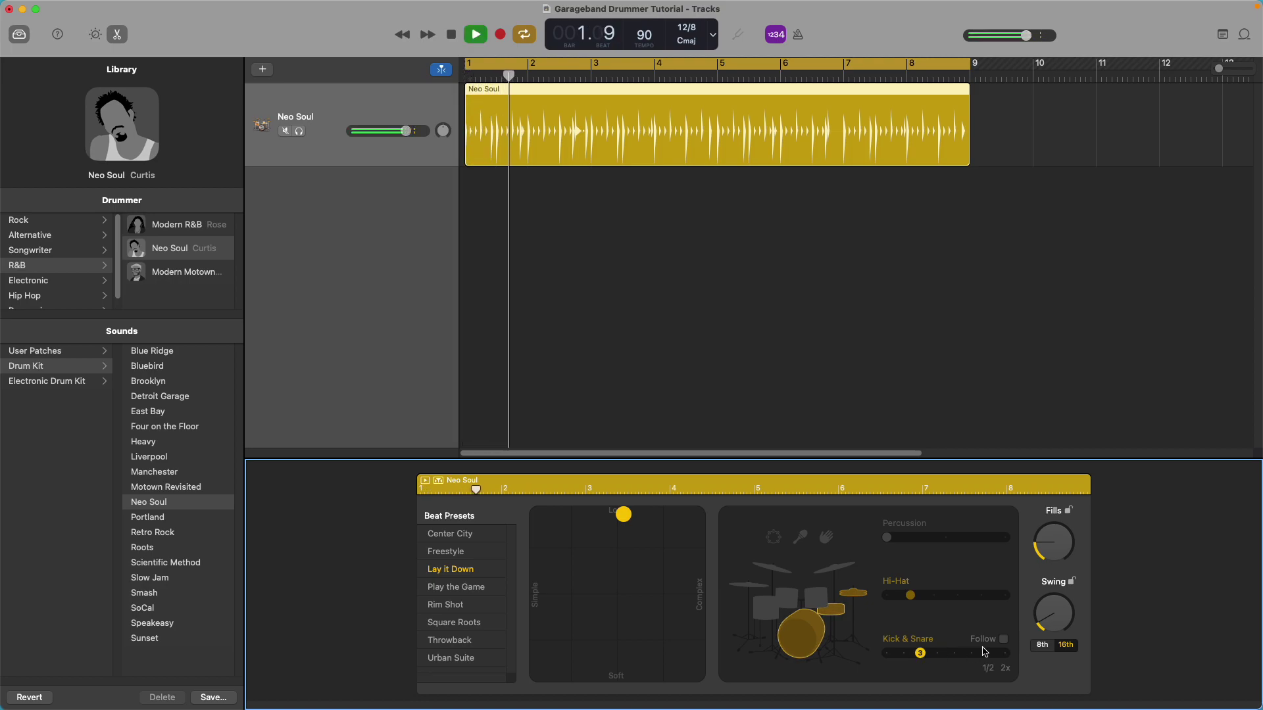
pyautogui.click(1004, 640)
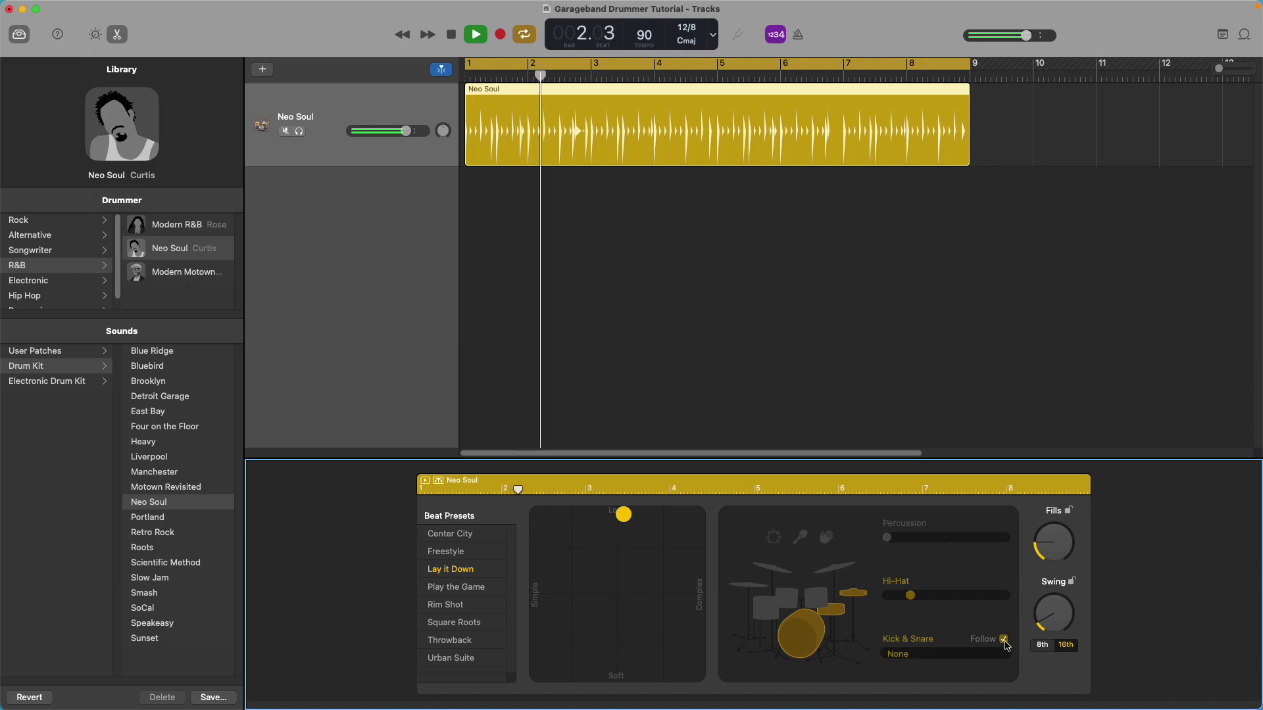
pyautogui.click(1010, 656)
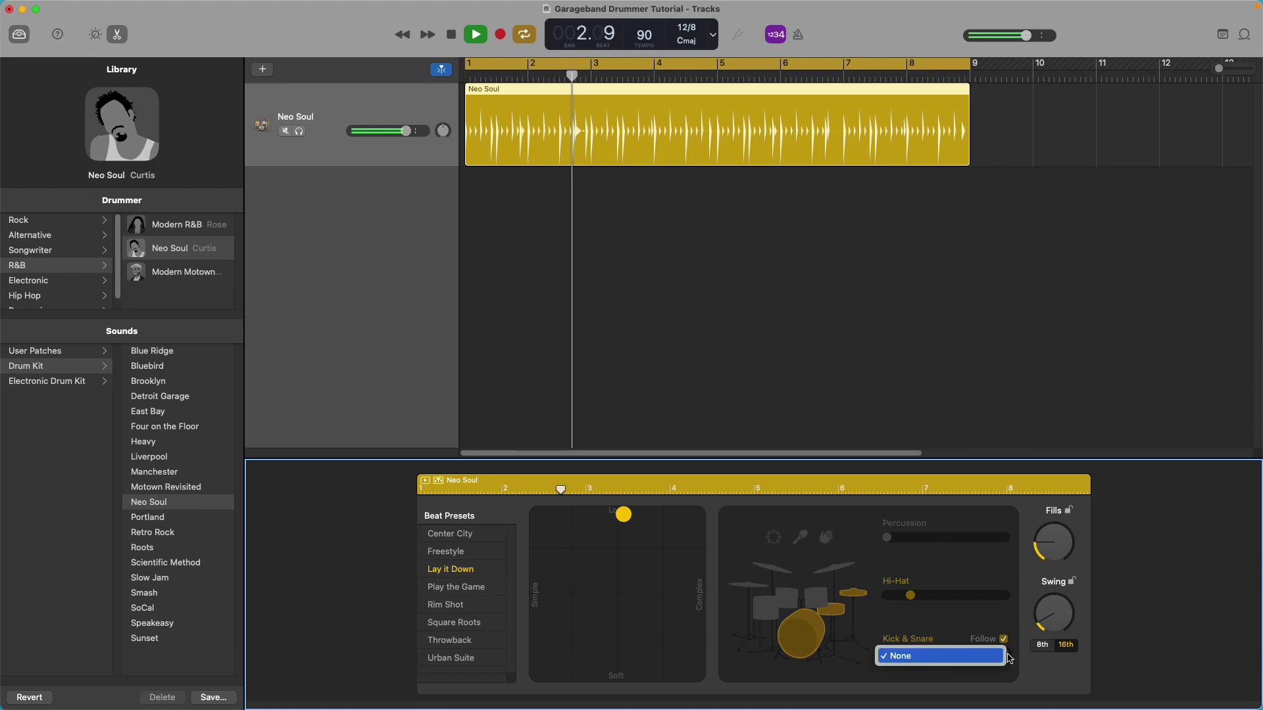
pyautogui.click(1001, 660)
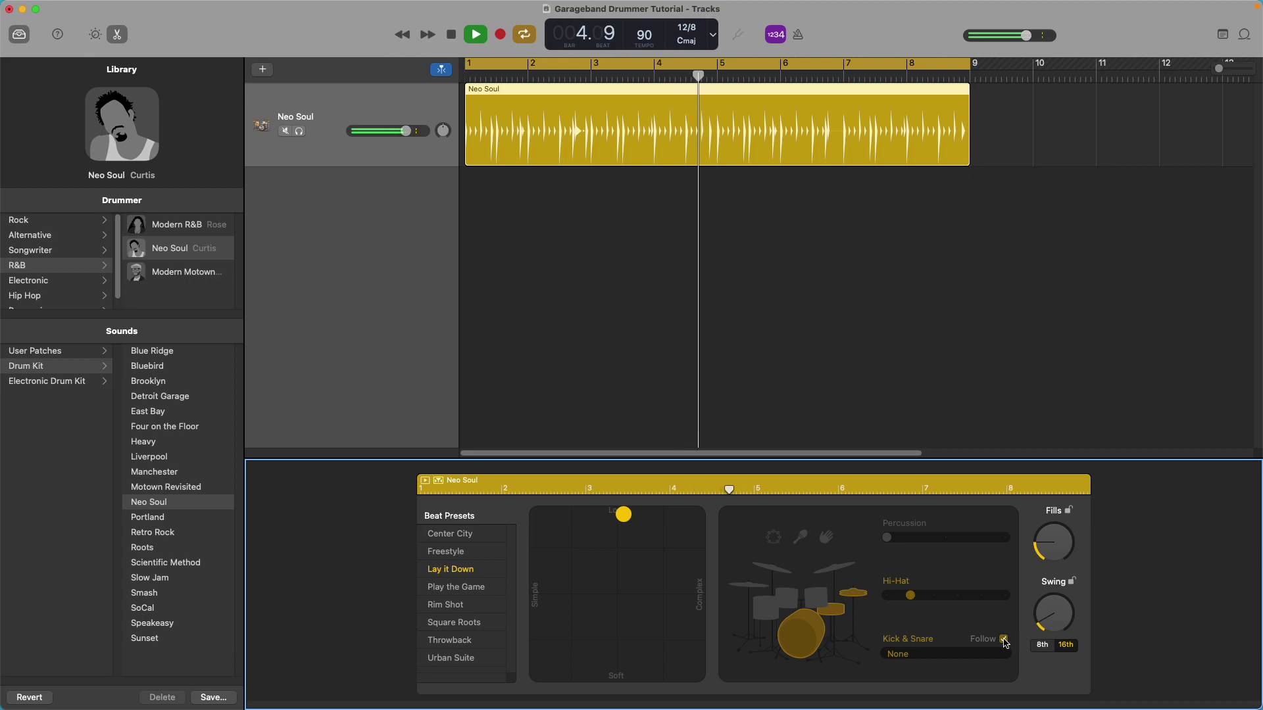
pyautogui.click(1004, 640)
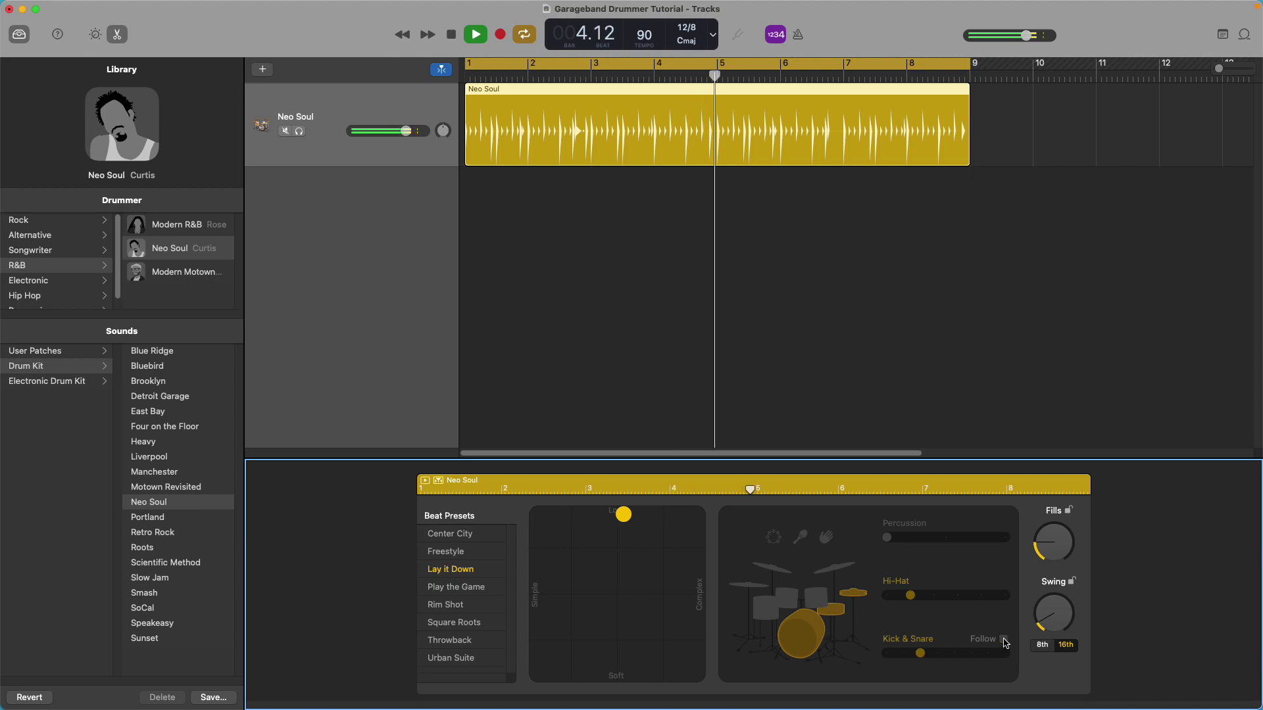
pyautogui.click(473, 540)
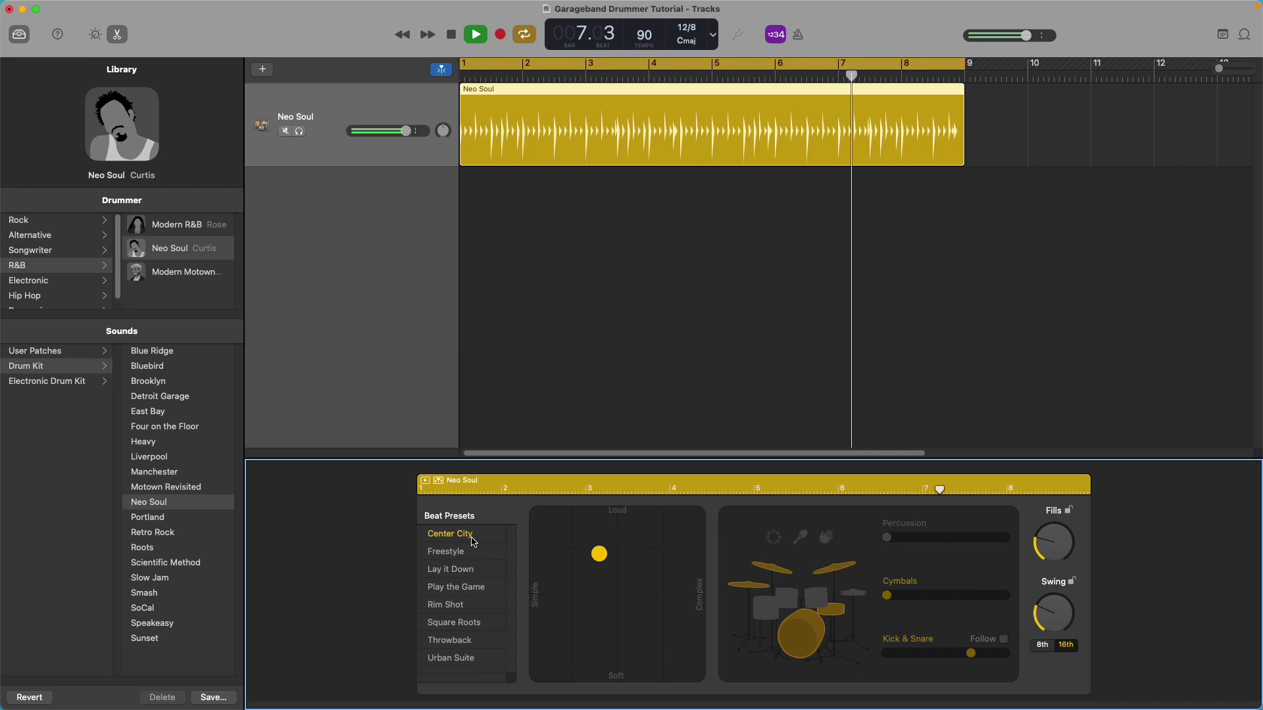
pyautogui.click(469, 553)
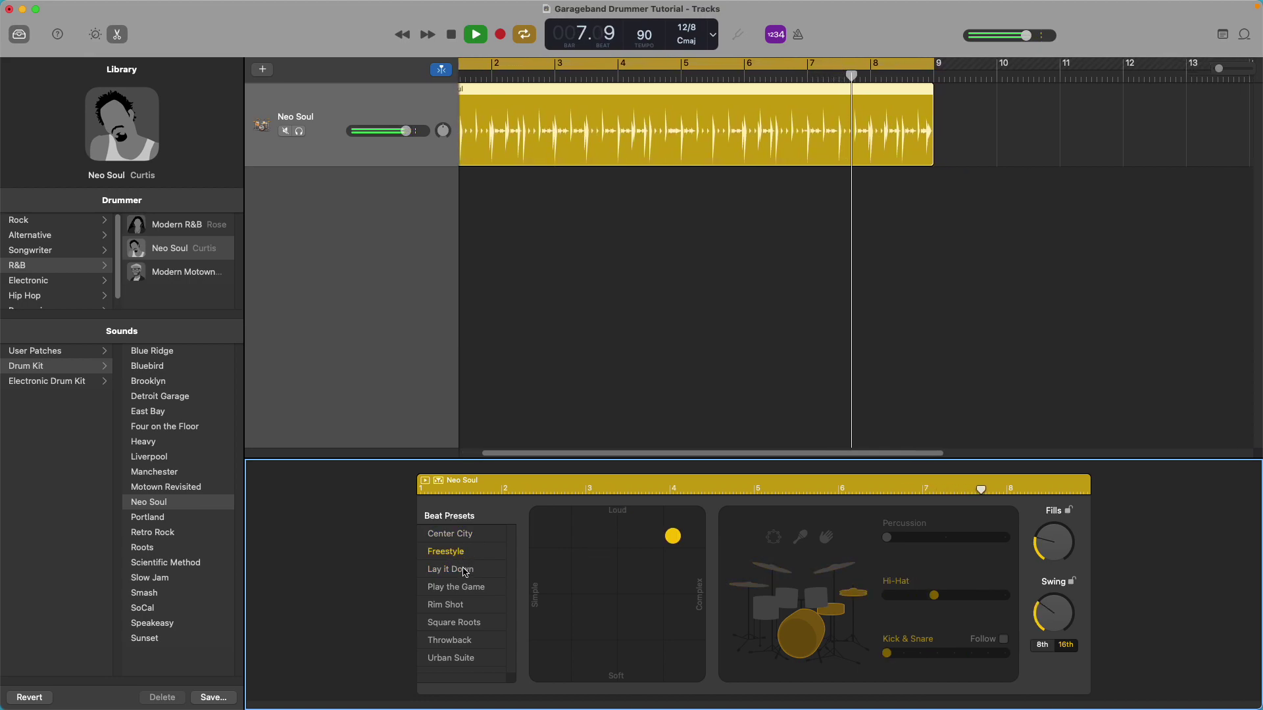
pyautogui.click(465, 570)
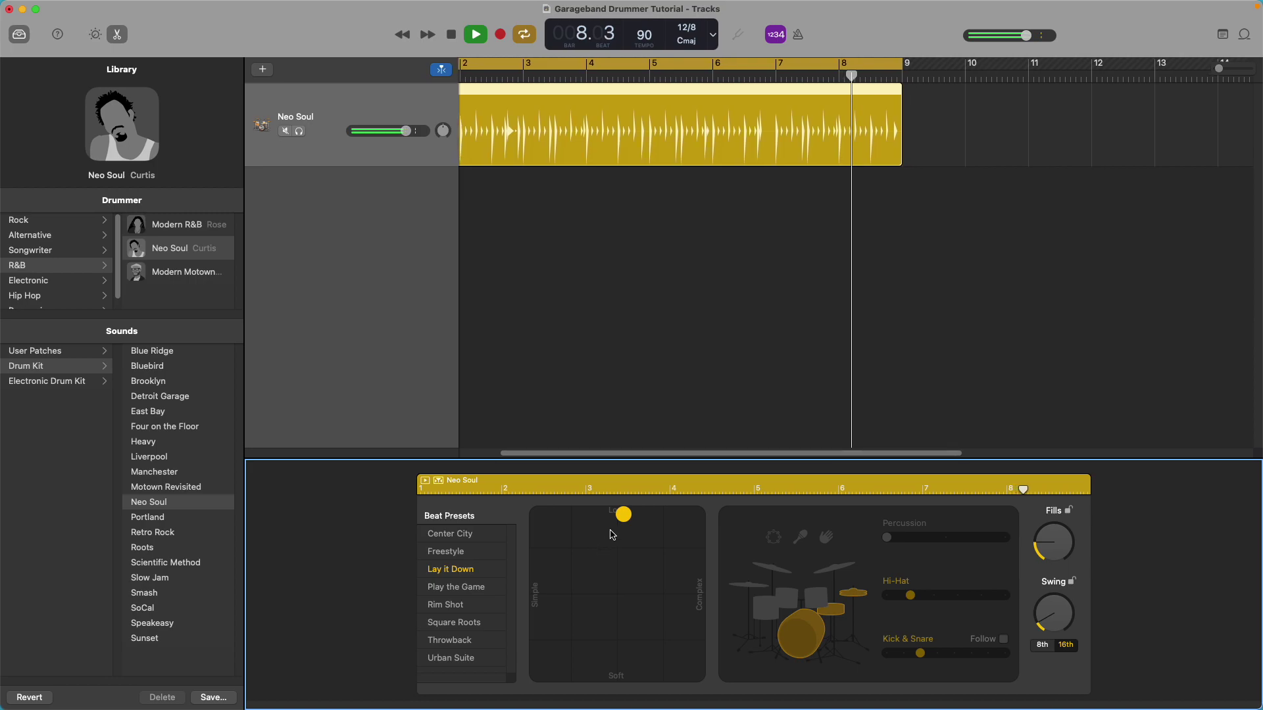
pyautogui.moveTo(613, 534); pyautogui.dragTo(541, 574)
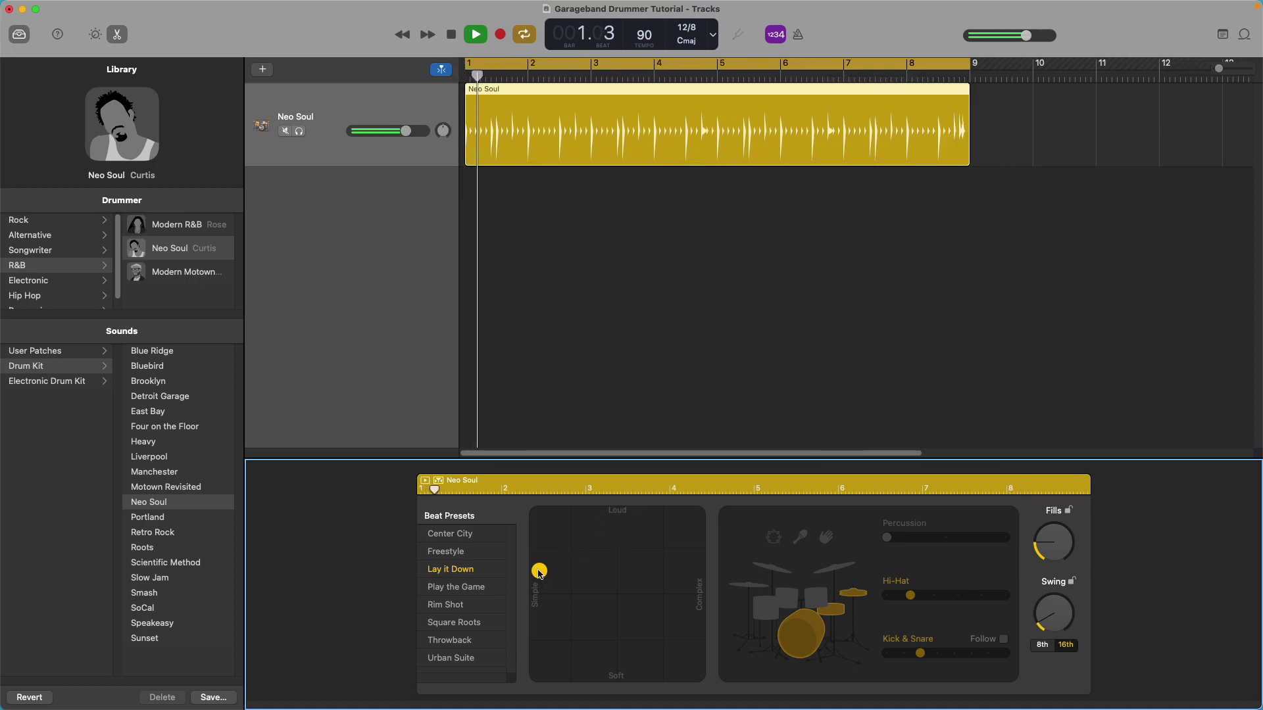
pyautogui.click(473, 553)
pyautogui.click(477, 570)
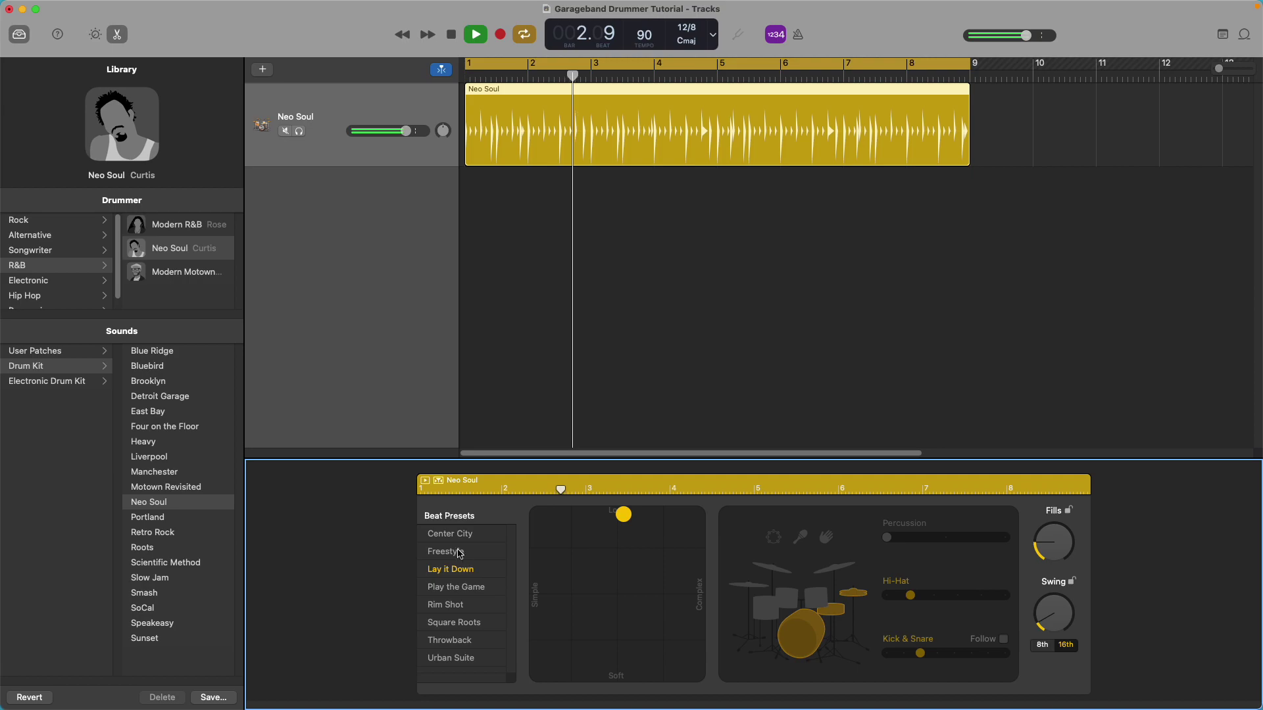
# Add more fills and raise the swing, then switch to the Smart Controls drum mixer.
pyautogui.press('space')
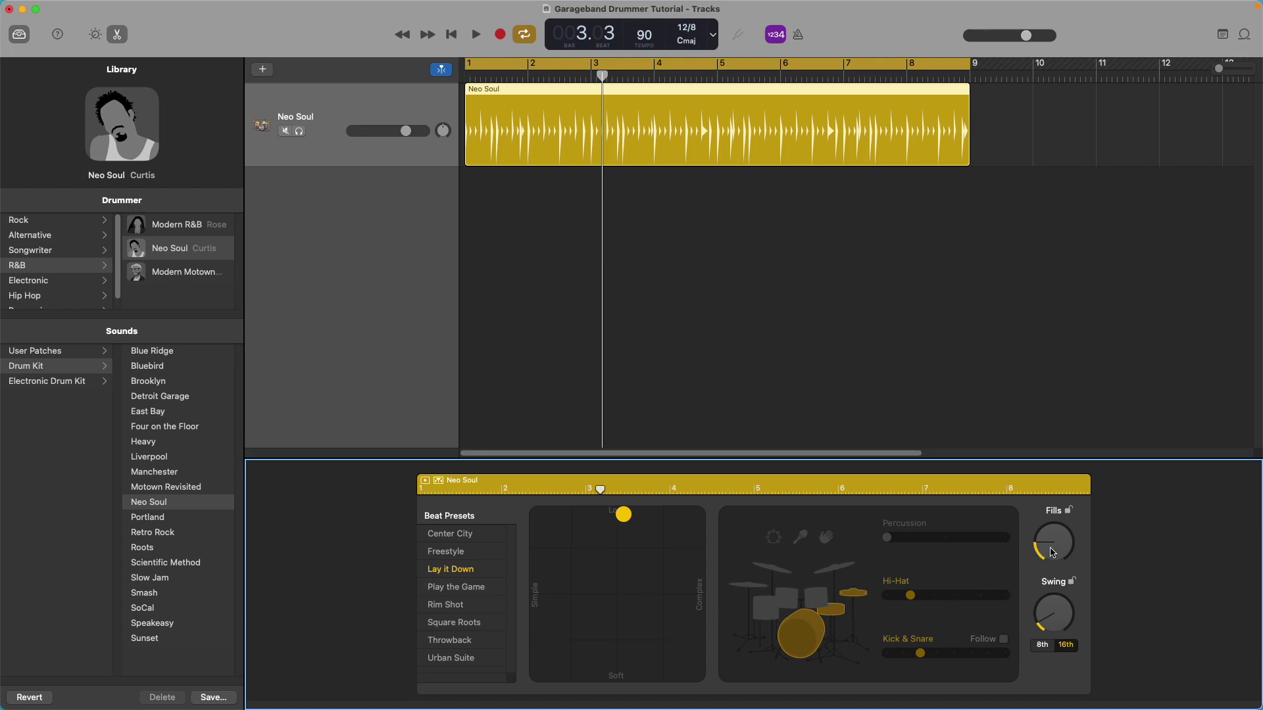
pyautogui.moveTo(1053, 553)
pyautogui.mouseDown()
pyautogui.moveTo(1059, 501)
pyautogui.moveTo(1060, 551)
pyautogui.mouseUp()
pyautogui.click(1057, 604)
pyautogui.moveTo(1056, 604); pyautogui.dragTo(1059, 567)
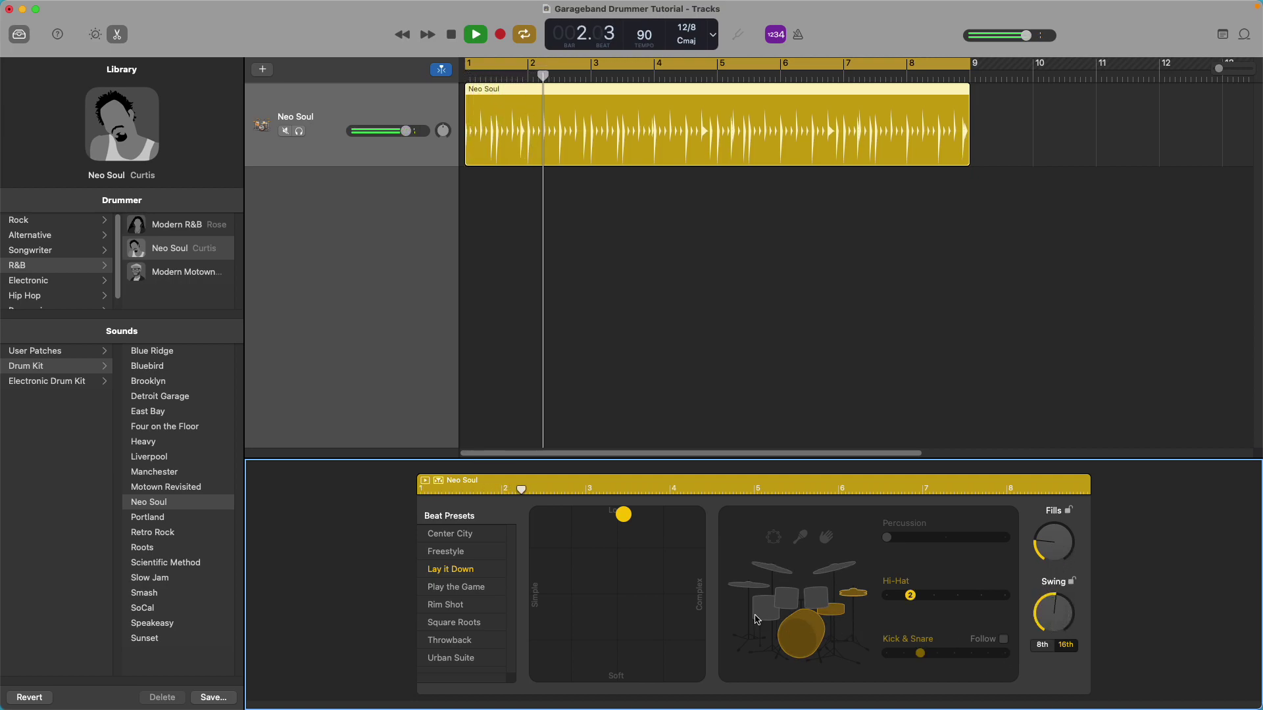
pyautogui.press('space')
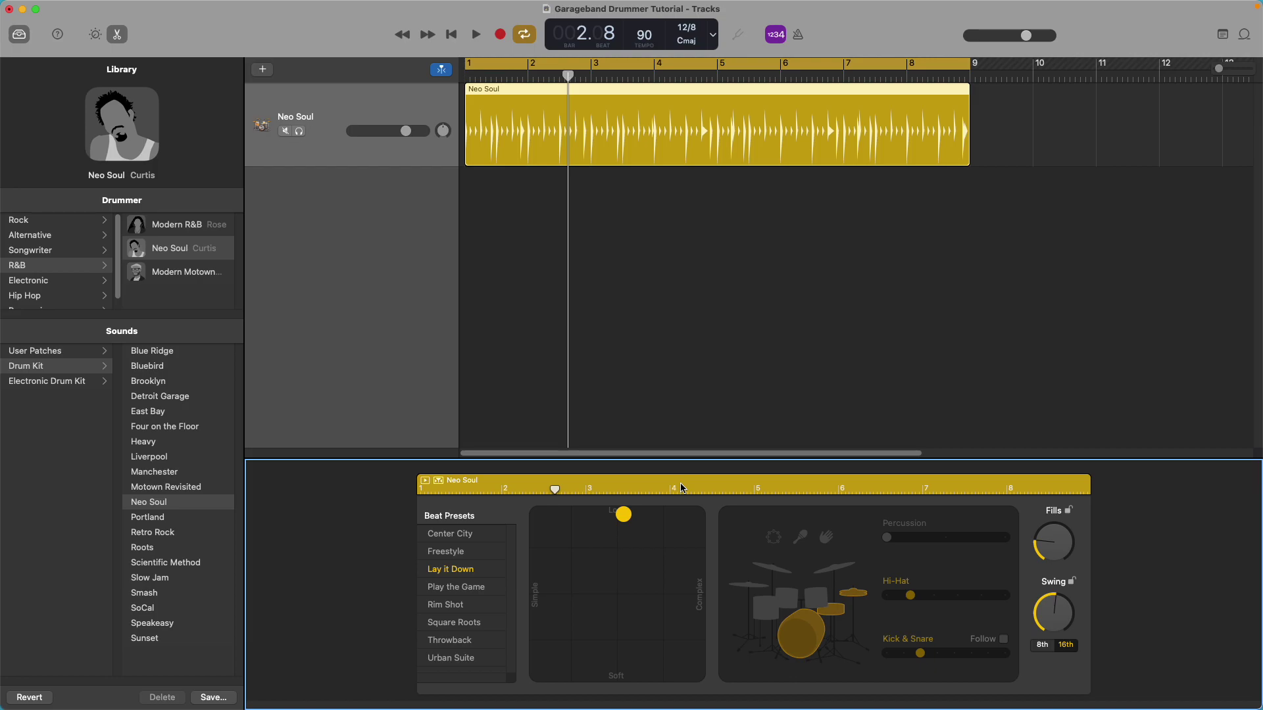
pyautogui.press('b')
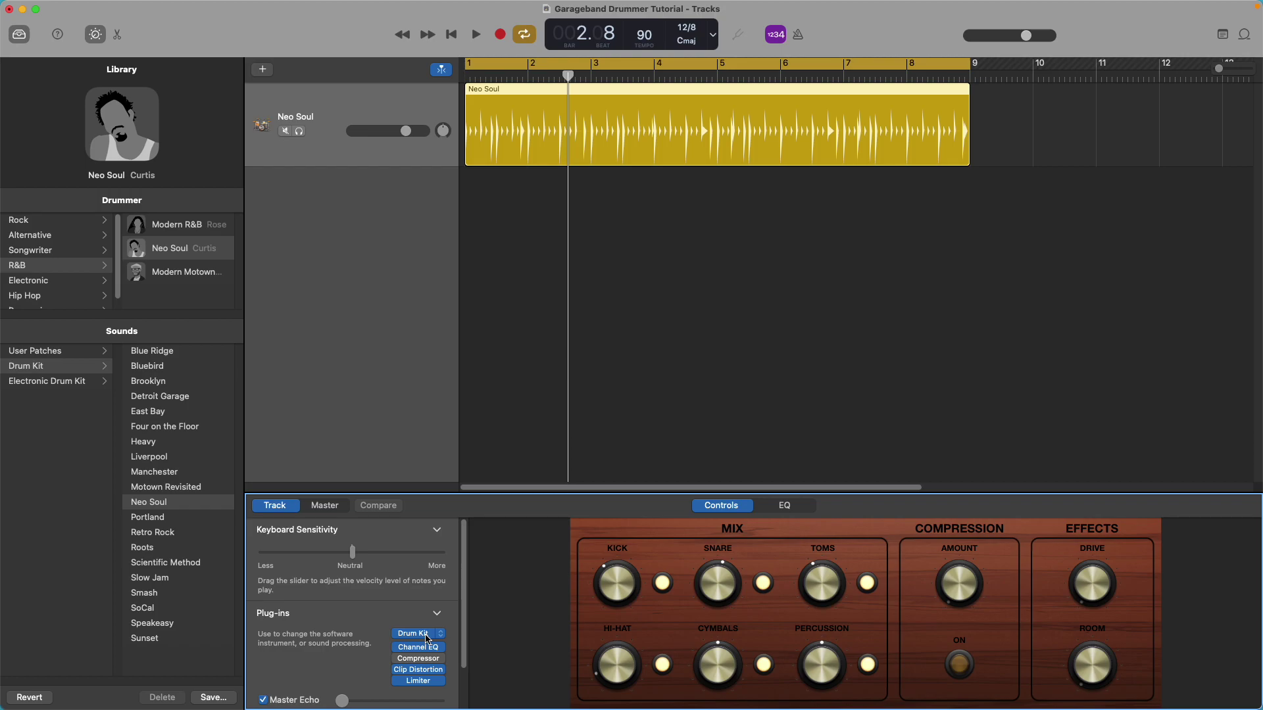
# Try moving Channel EQ in the plug-in chain, then raise the kick and snare levels during playback.
pyautogui.moveTo(429, 648); pyautogui.dragTo(429, 657)
pyautogui.press('space')
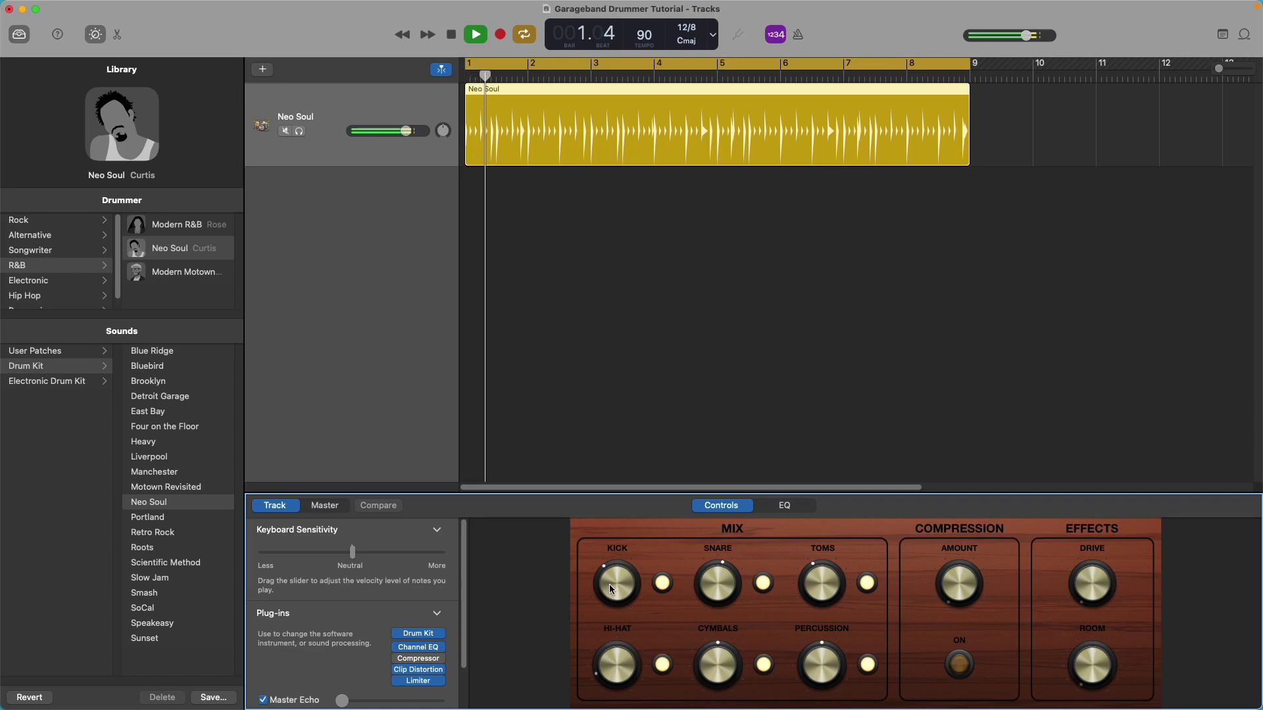
pyautogui.moveTo(609, 585)
pyautogui.mouseDown()
pyautogui.moveTo(617, 560)
pyautogui.moveTo(613, 577)
pyautogui.mouseUp()
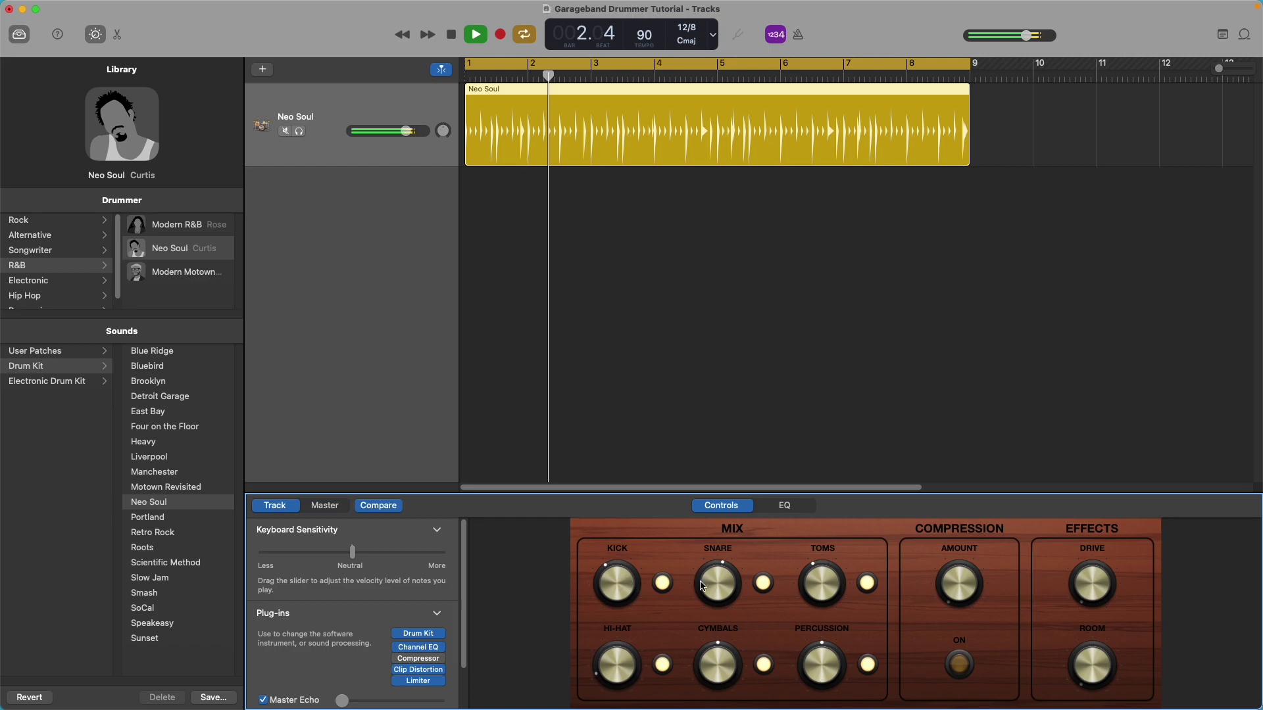
pyautogui.moveTo(716, 585); pyautogui.dragTo(717, 586)
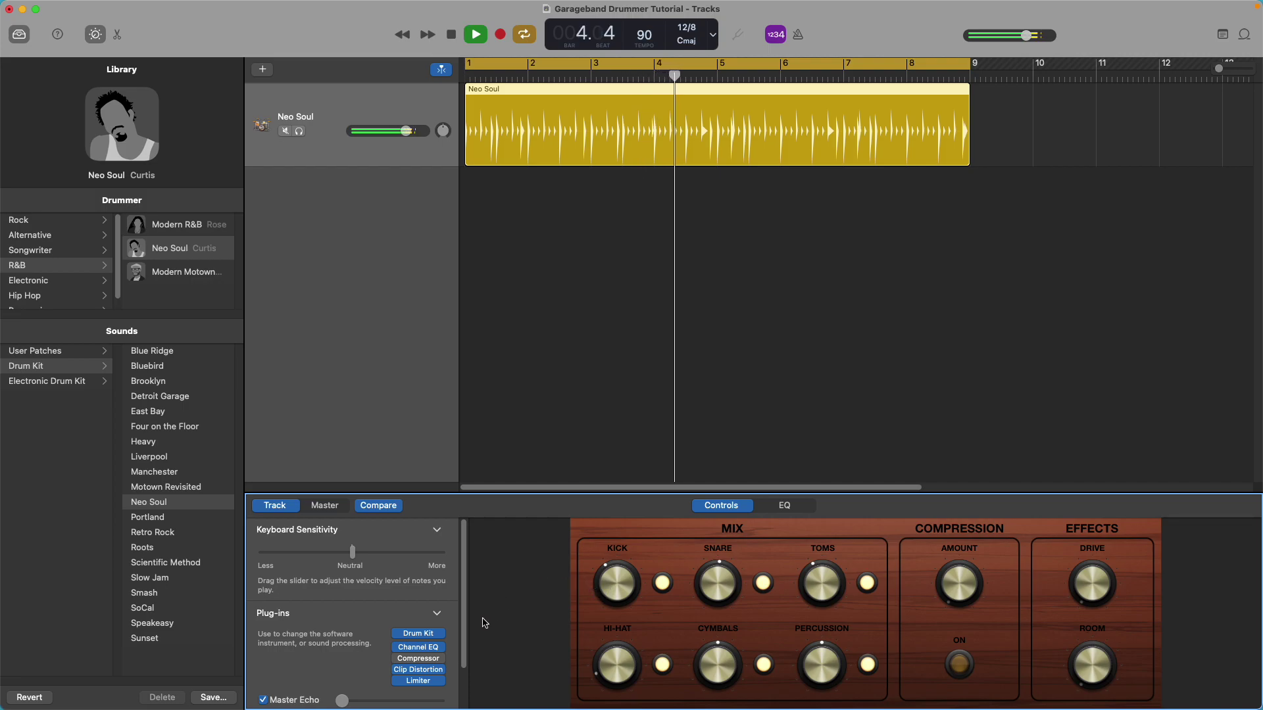
pyautogui.press('space')
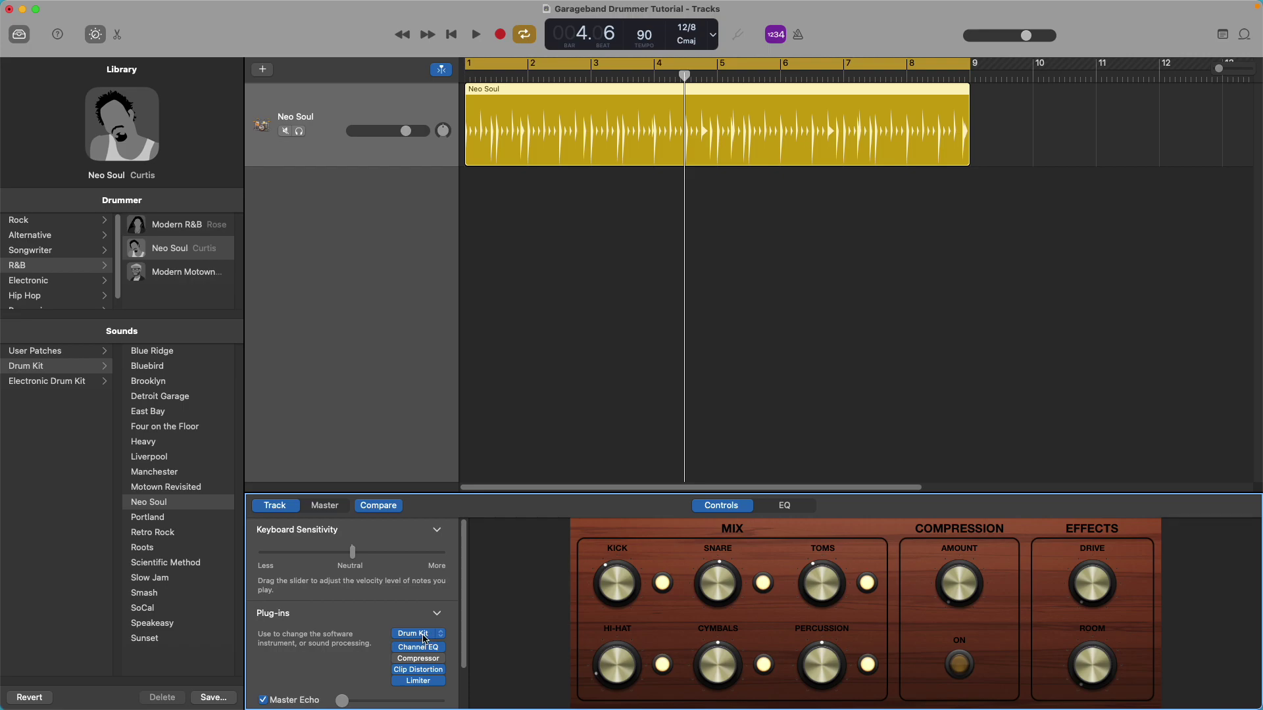
# Browse the AU Instruments submenus (Akai Professional, Toontrack), then dismiss the list, keeping Drum Kit.
pyautogui.click(441, 636)
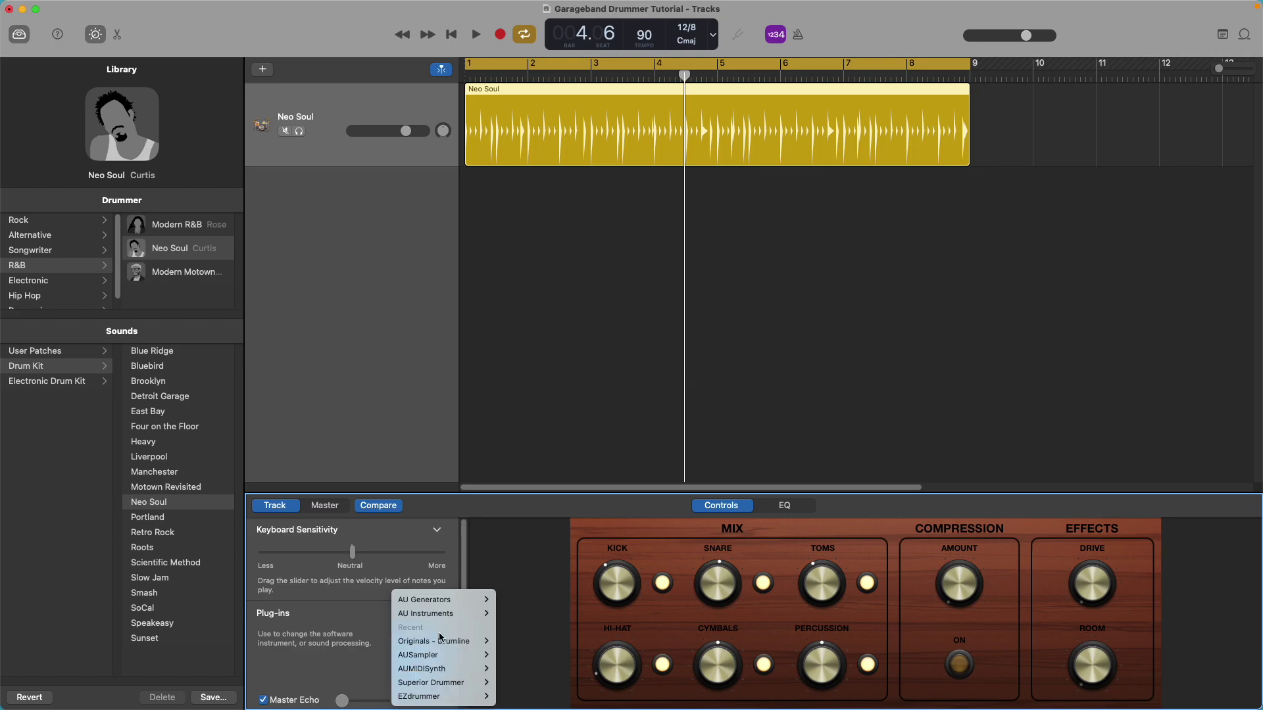
pyautogui.moveTo(450, 616)
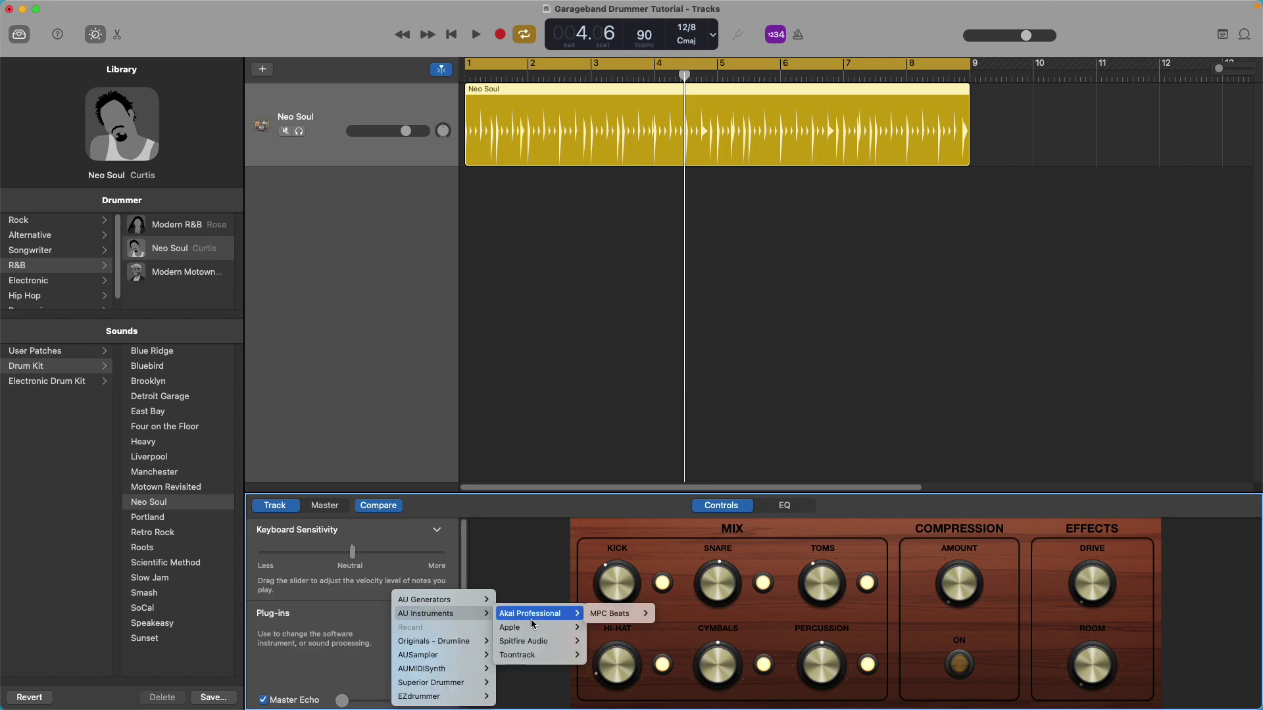
pyautogui.moveTo(539, 655)
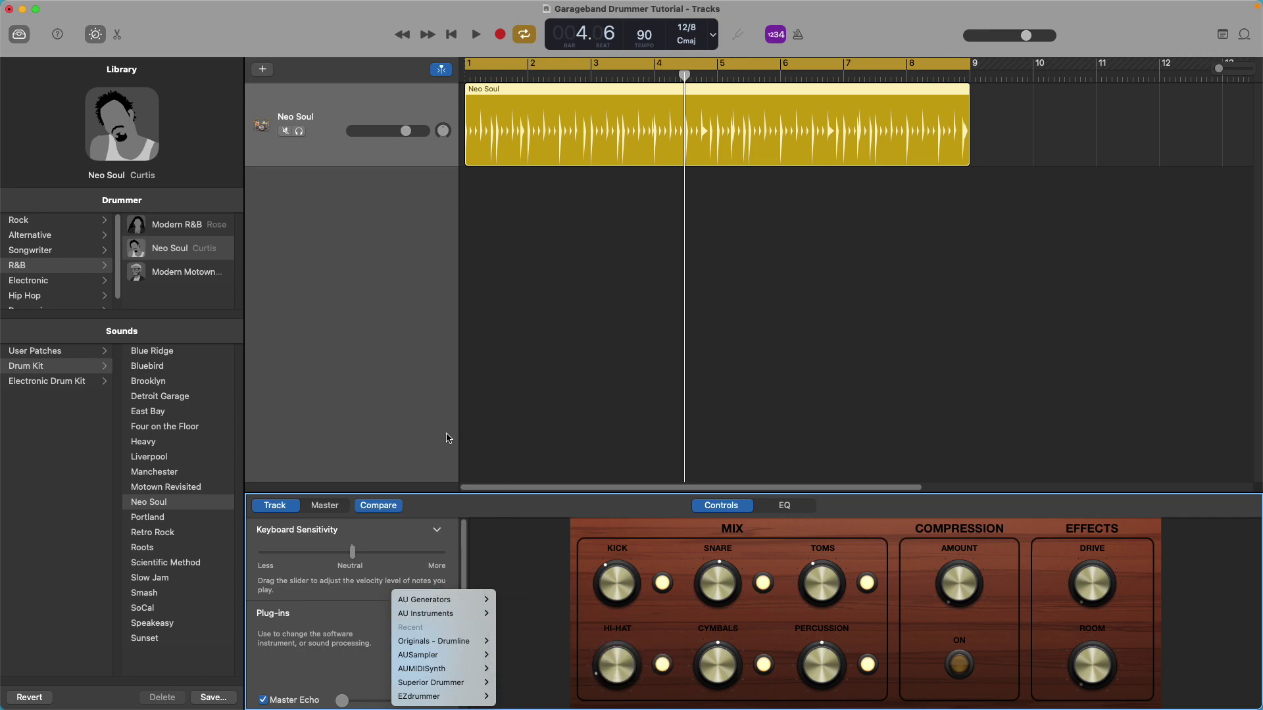
pyautogui.click(419, 431)
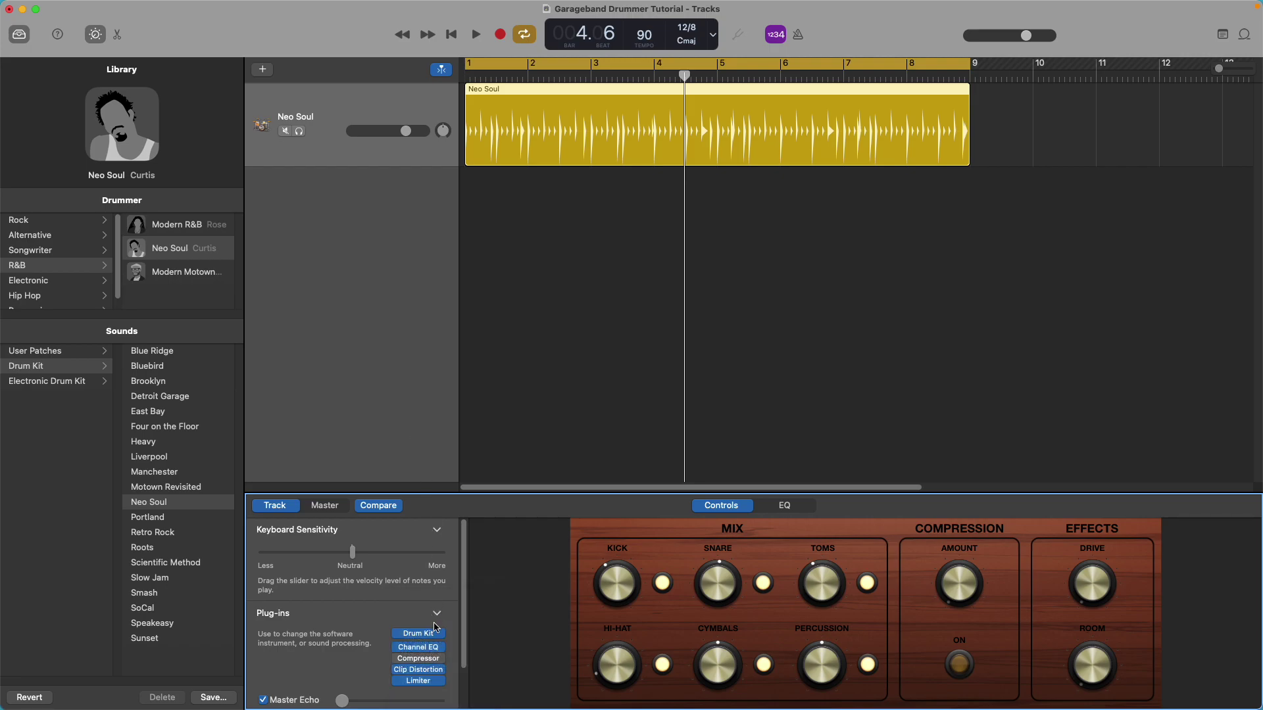
# Check the Channel EQ settings while the drums play, then close them.
pyautogui.moveTo(415, 651)
pyautogui.click(429, 653)
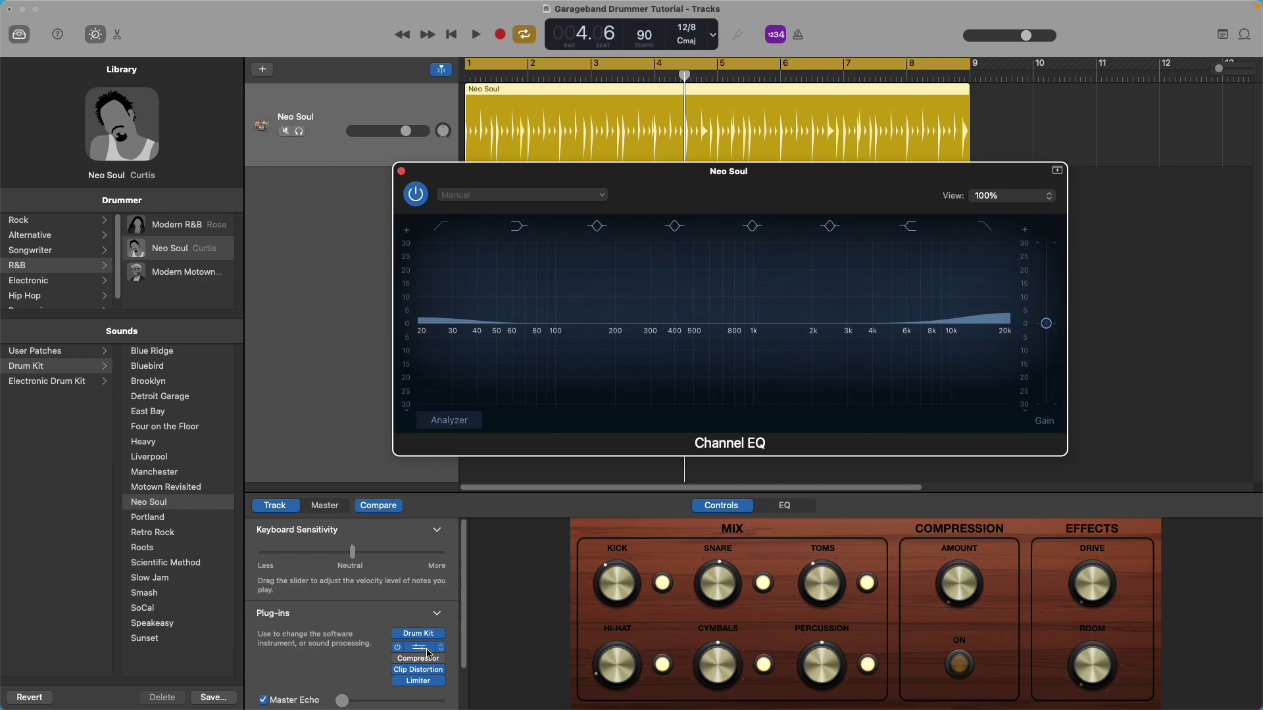
pyautogui.press('space')
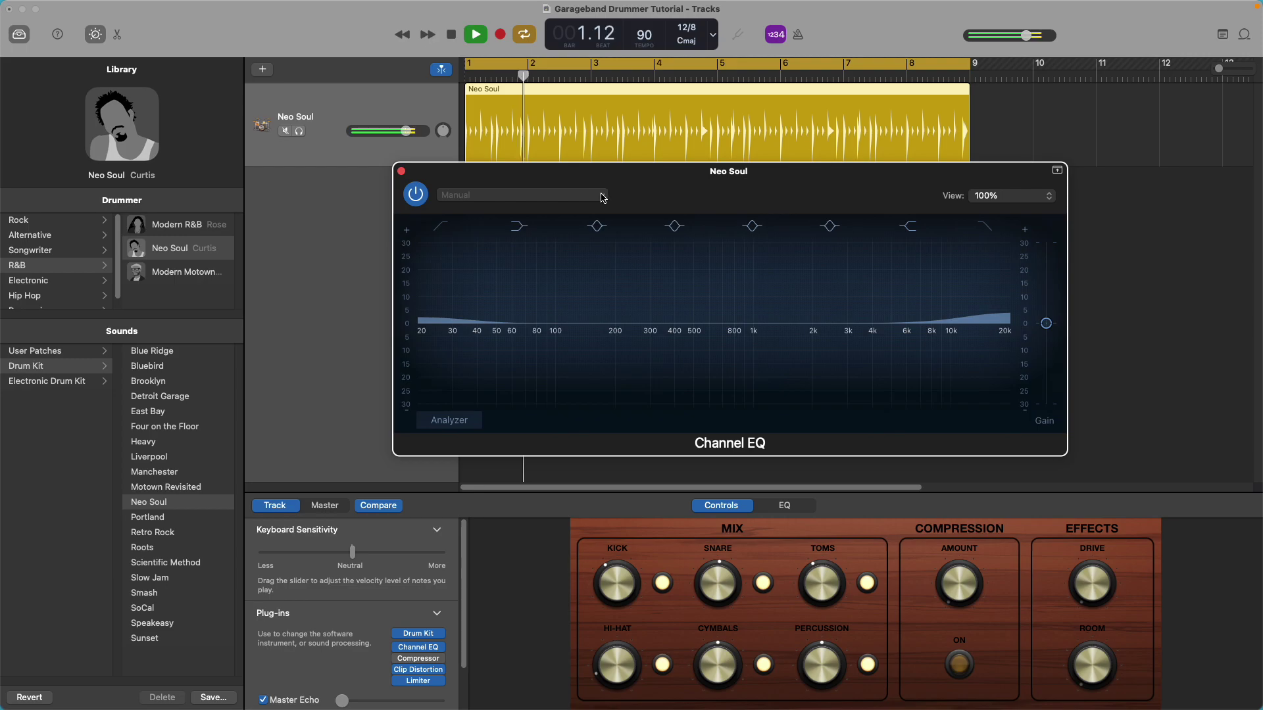
pyautogui.click(401, 171)
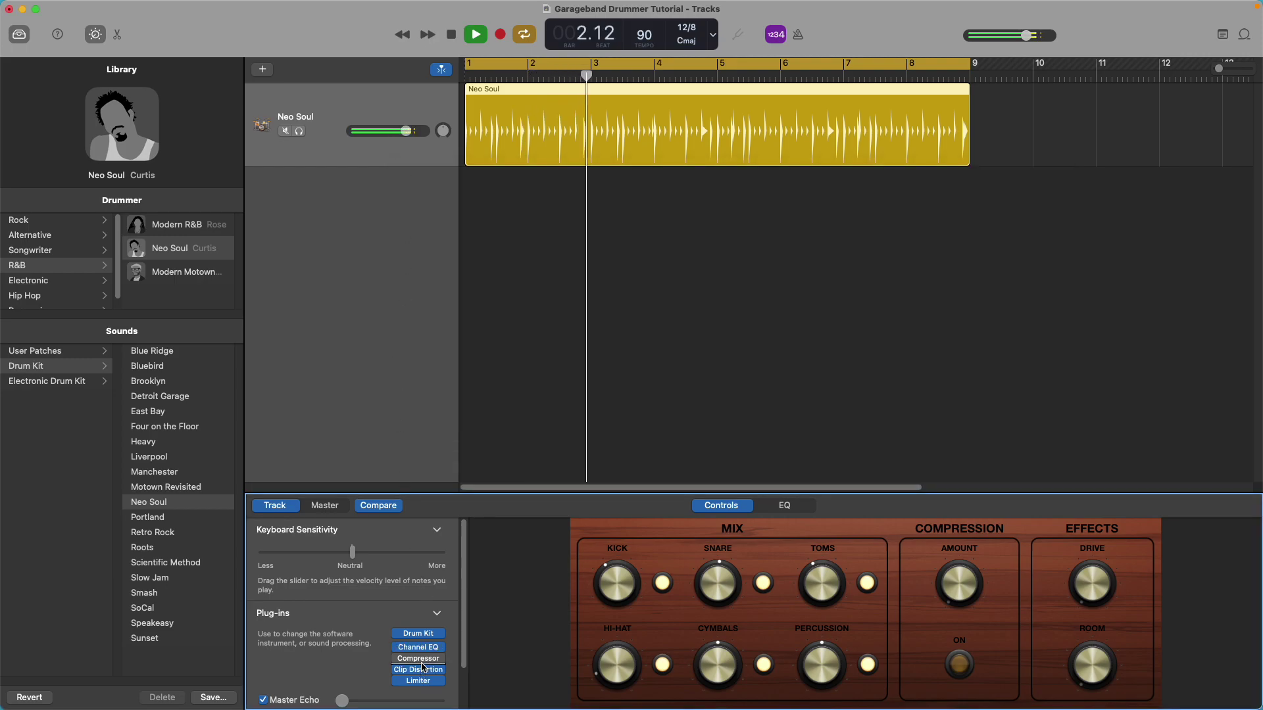
# Switch the Compressor on and review its settings without changing any values.
pyautogui.click(398, 659)
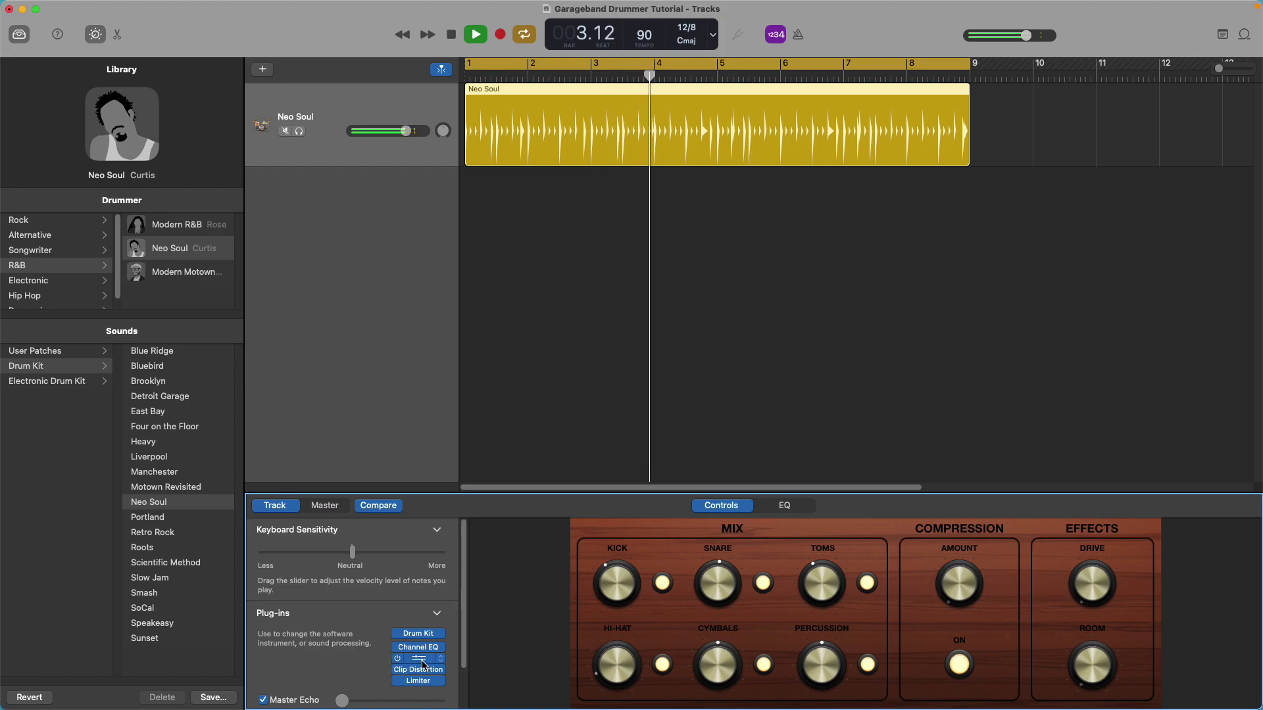
pyautogui.click(422, 660)
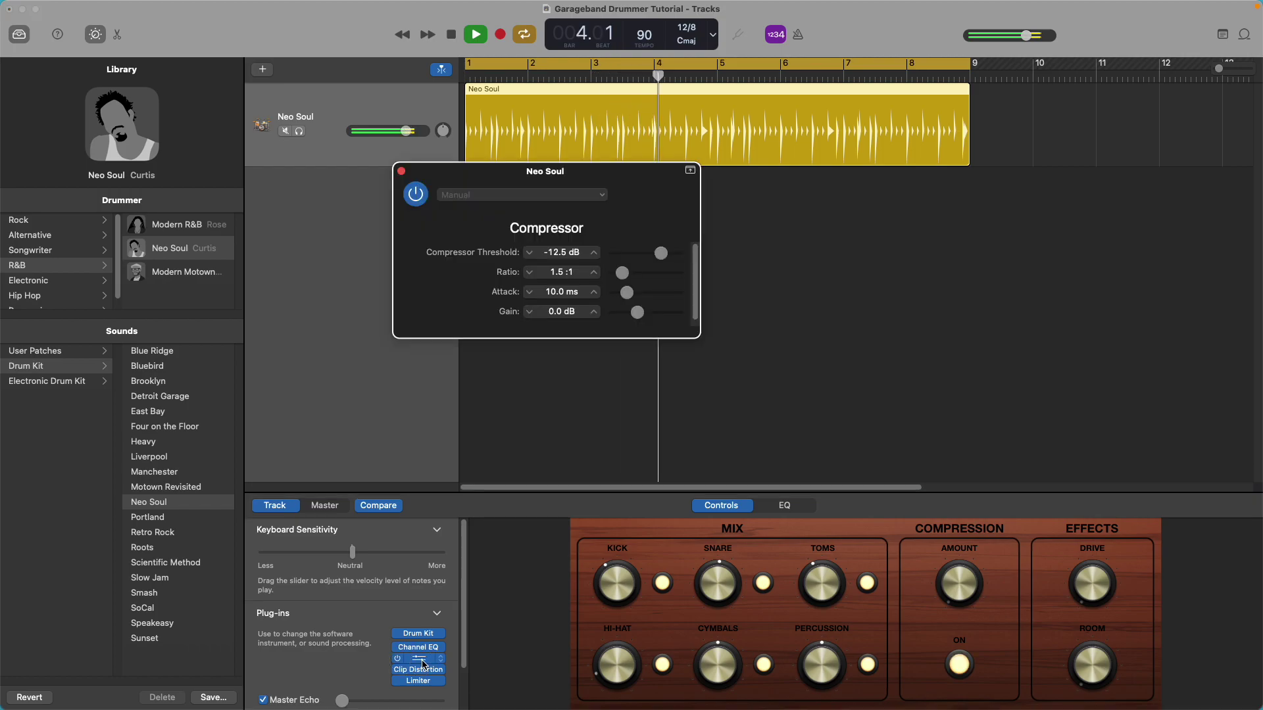
pyautogui.click(401, 172)
pyautogui.moveTo(421, 676)
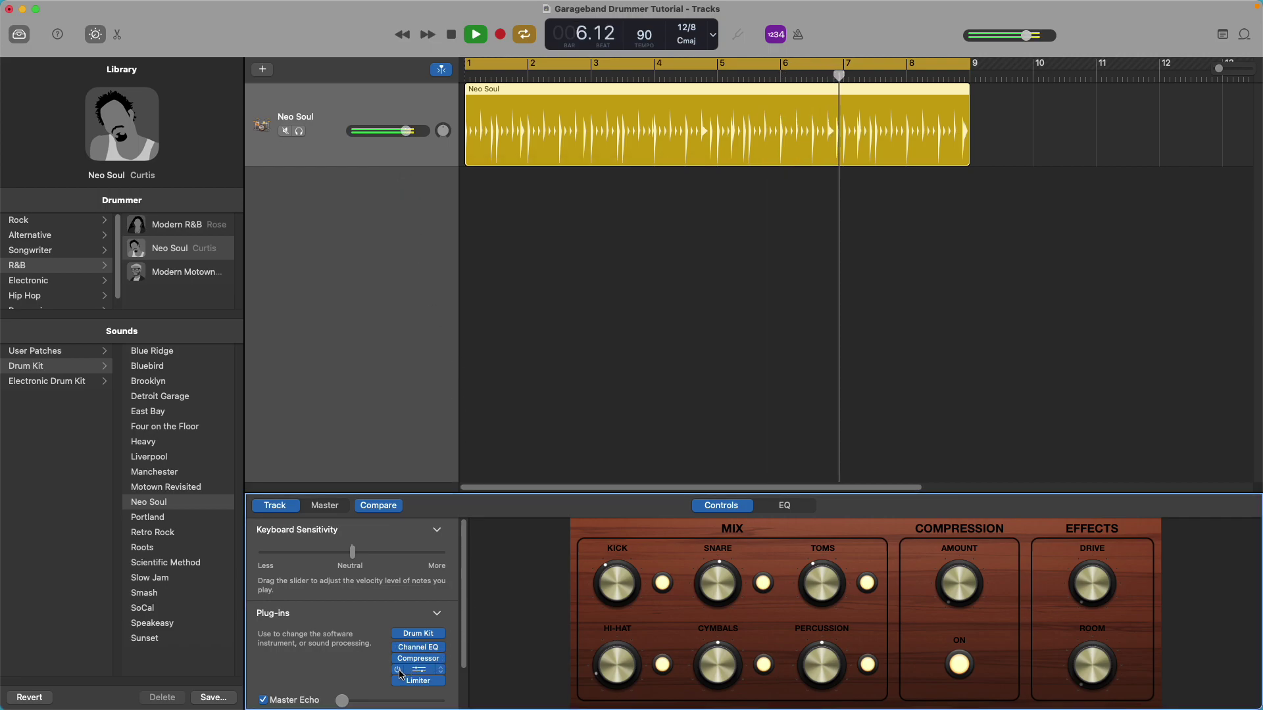
# Bypass the Clip Distortion effect and stop playback.
pyautogui.click(398, 670)
pyautogui.moveTo(401, 686)
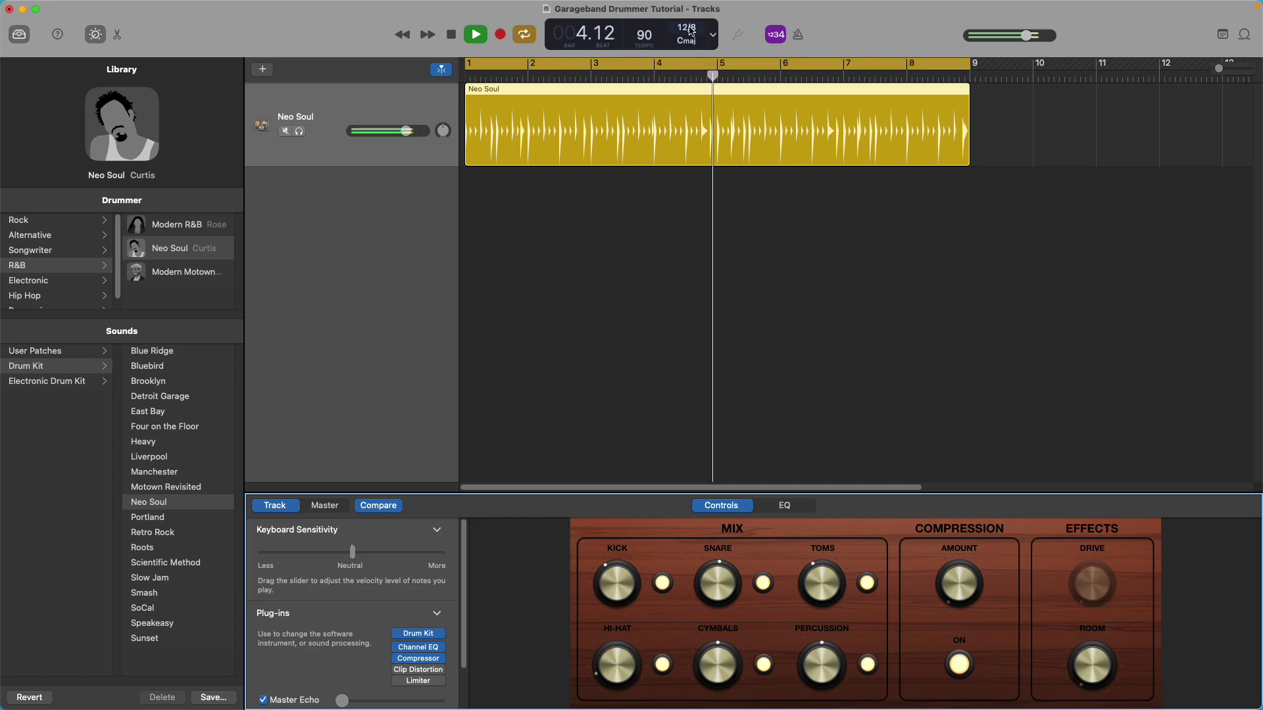
pyautogui.press('space')
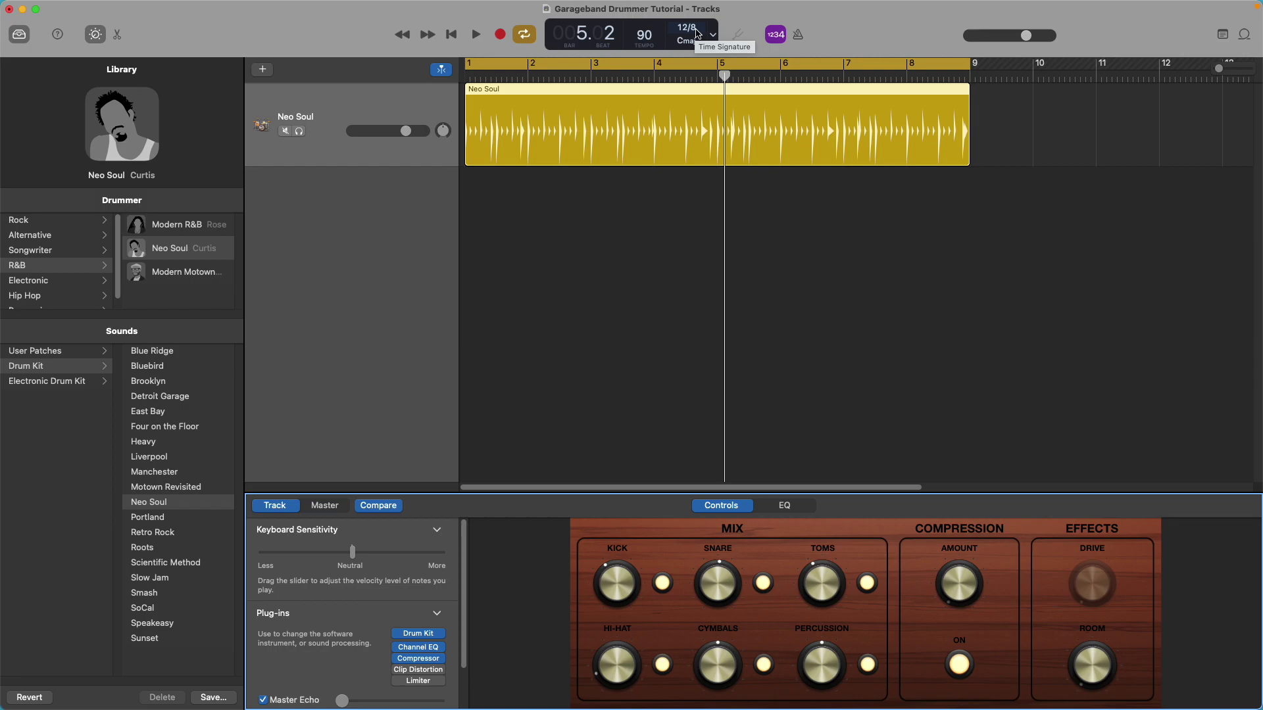
# Change the time signature to 4/4 and play the beat from bar 1.
pyautogui.click(698, 33)
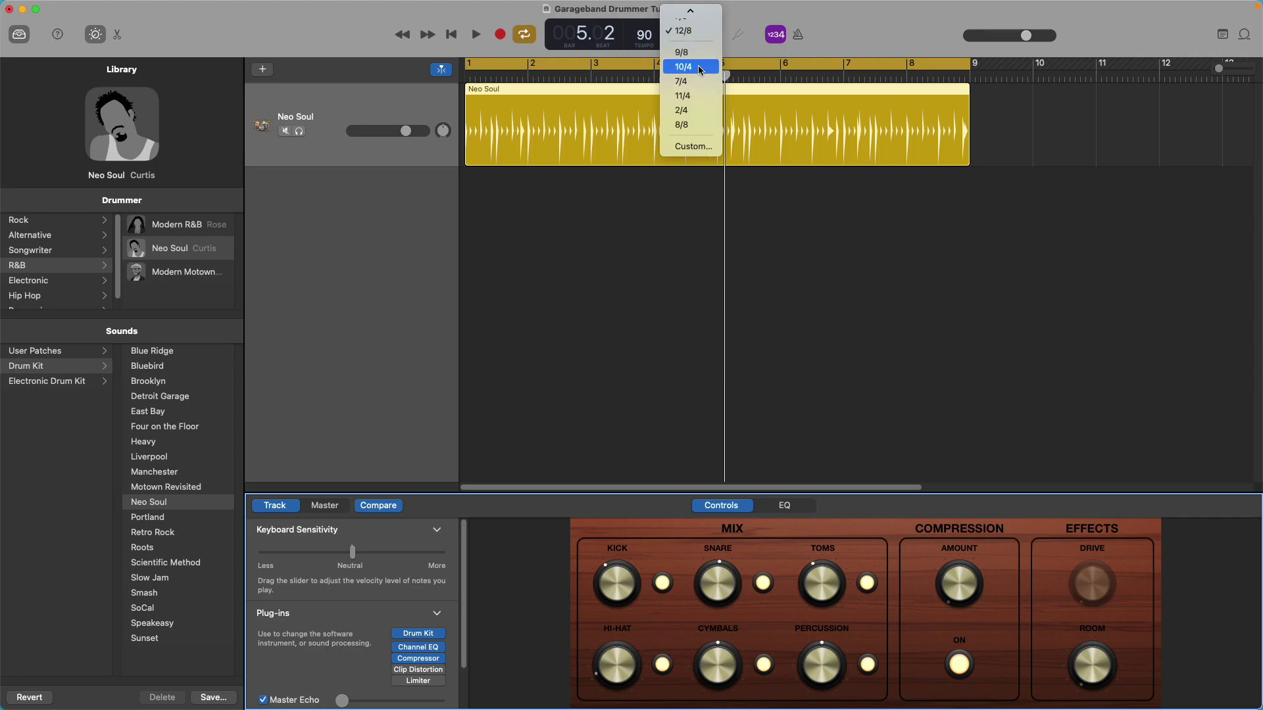
pyautogui.moveTo(691, 8)
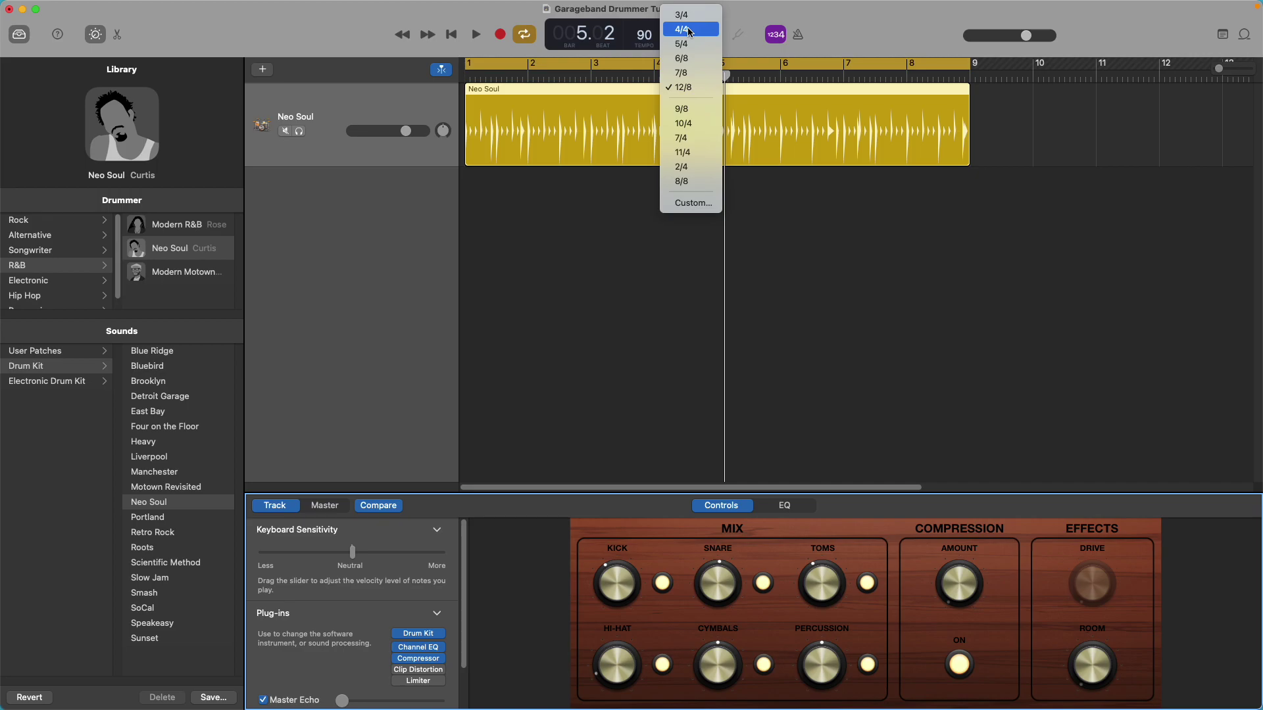
pyautogui.click(690, 29)
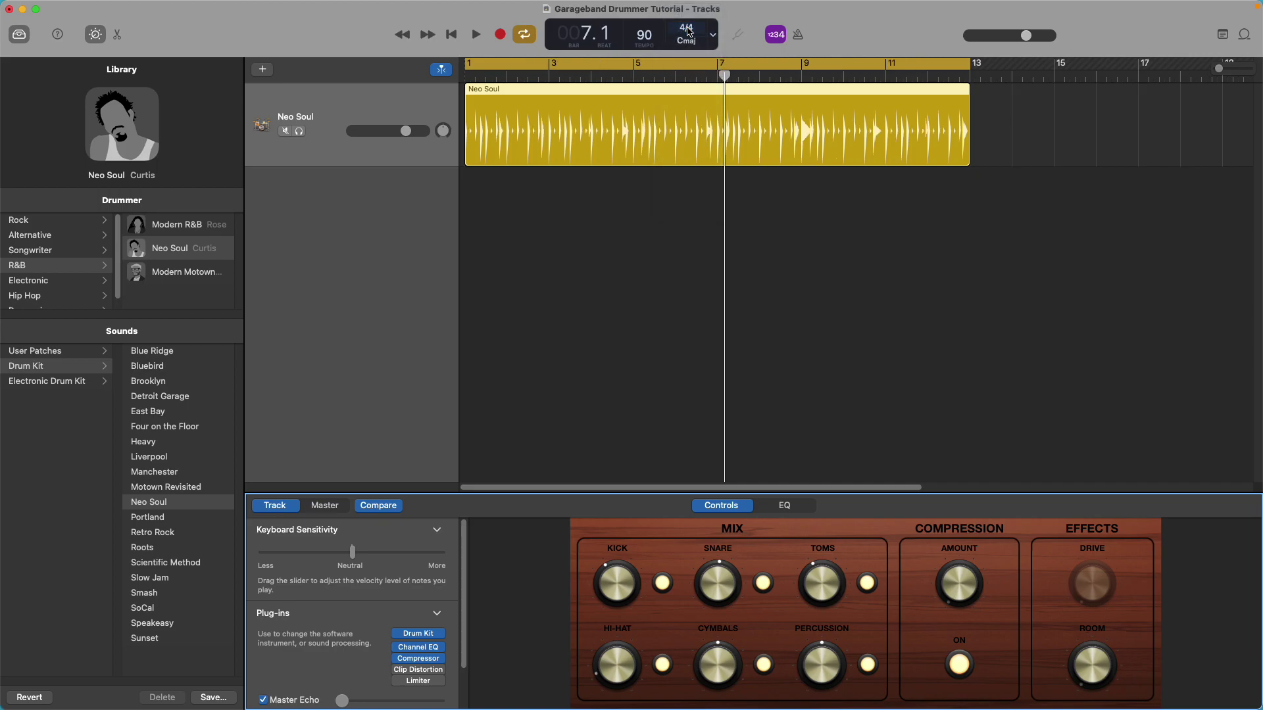
pyautogui.press('Return')
pyautogui.press('space')
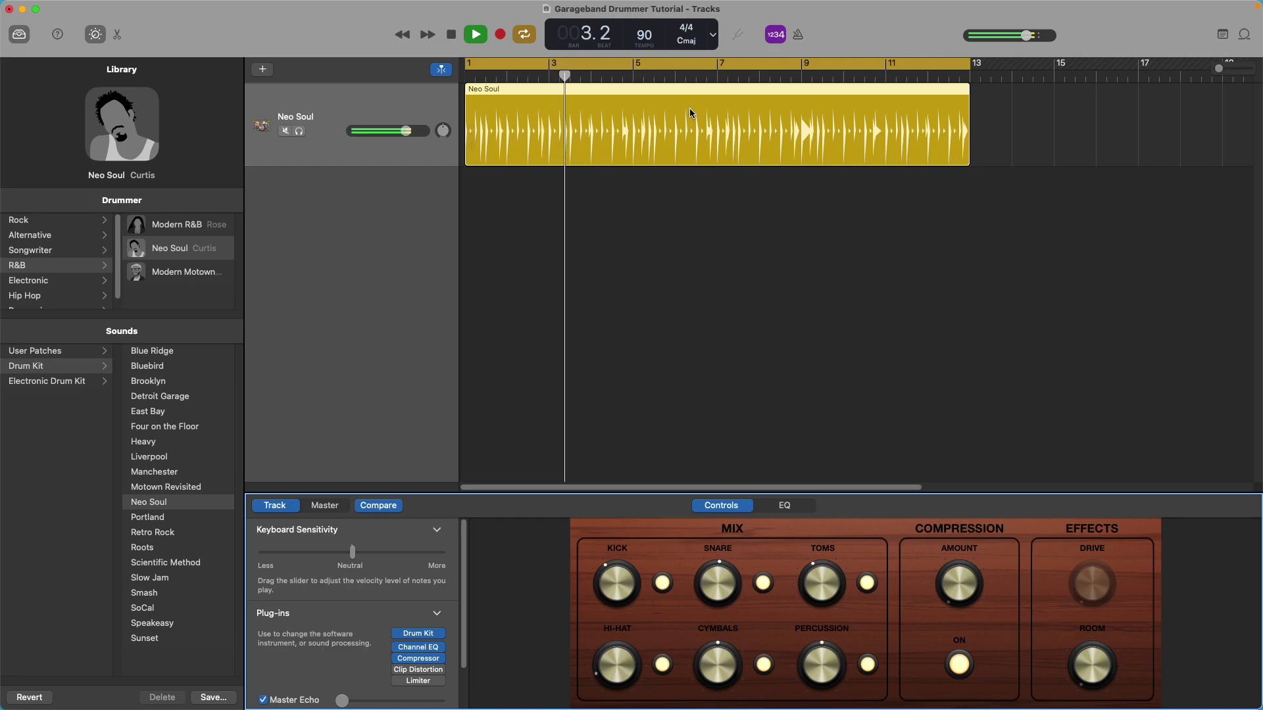
pyautogui.press('space')
# Change the time signature to 3/4 and play the beat from bar 1.
pyautogui.click(691, 30)
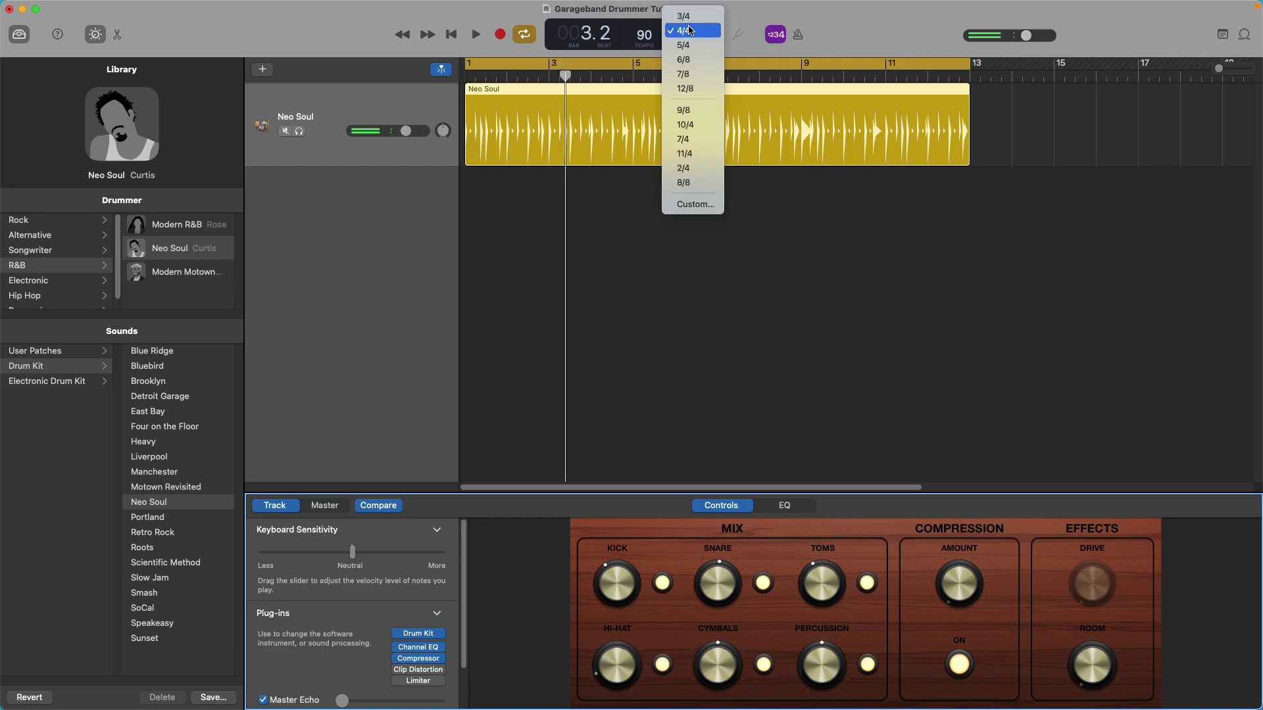
pyautogui.click(684, 16)
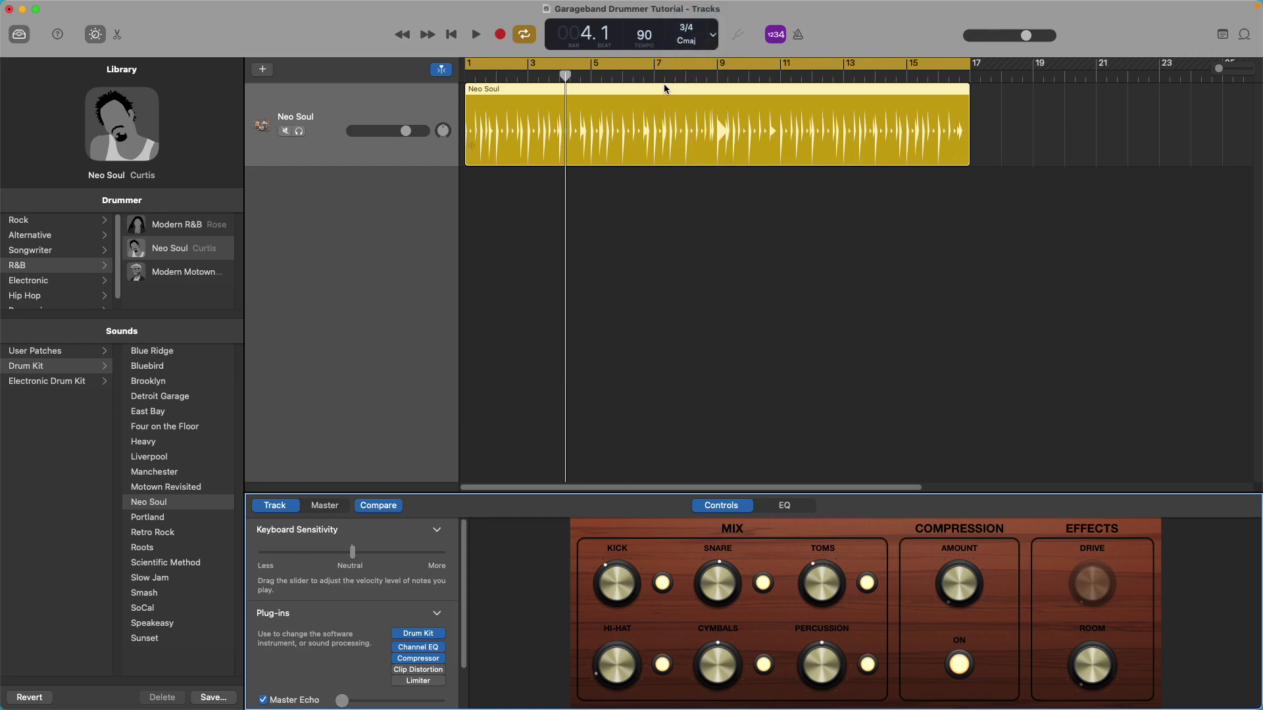
pyautogui.press('Return')
pyautogui.press('space')
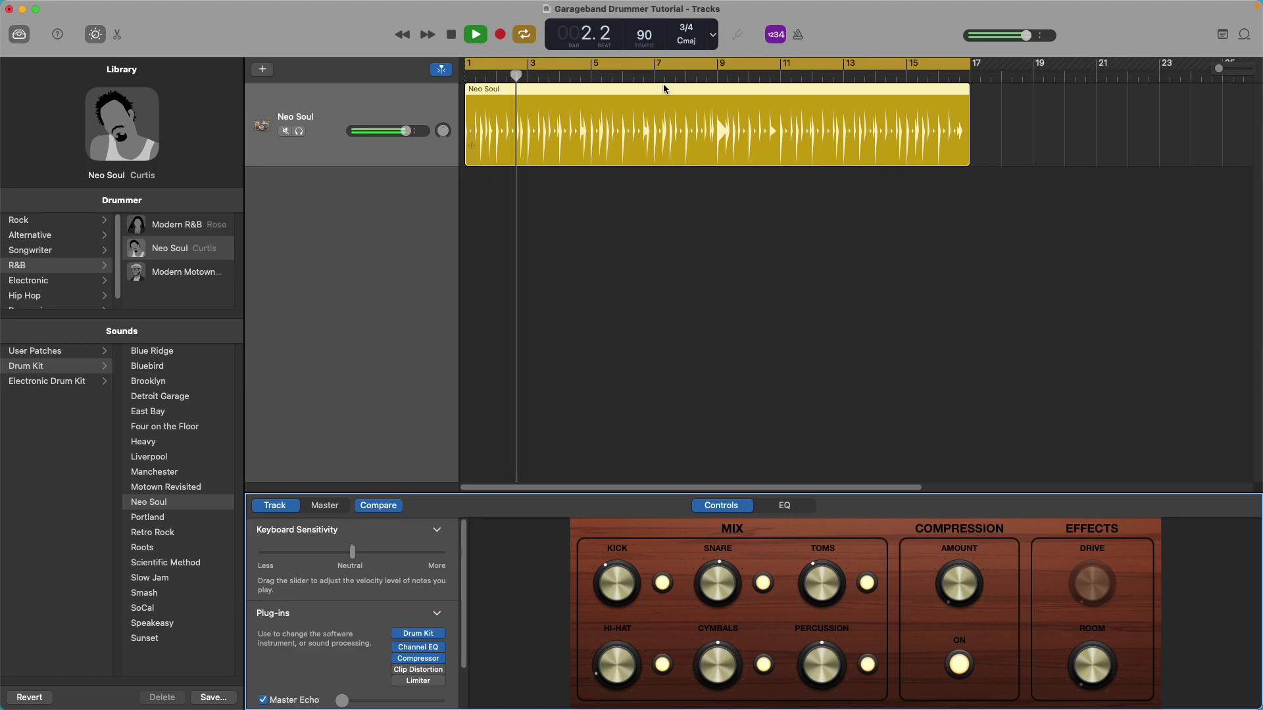
pyautogui.press('space')
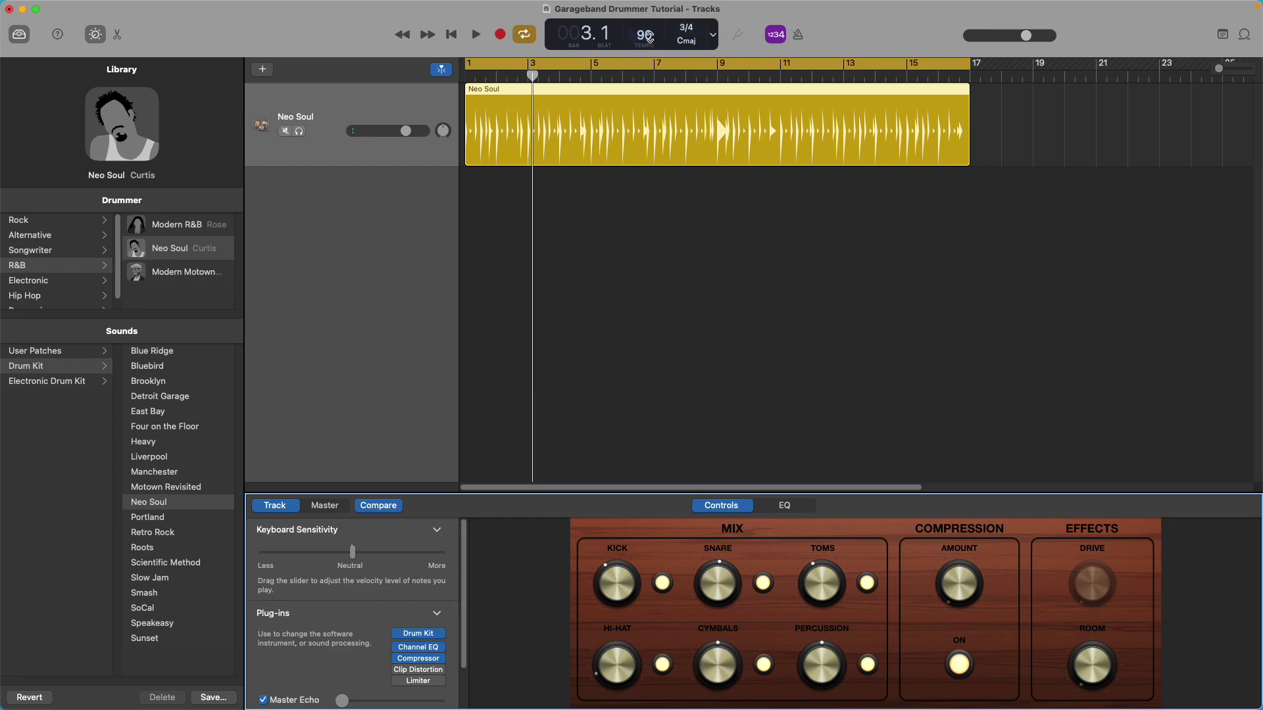
# Set the tempo to 70 BPM and the time signature to 12/8, then play from bar 1.
pyautogui.doubleClick(649, 36)
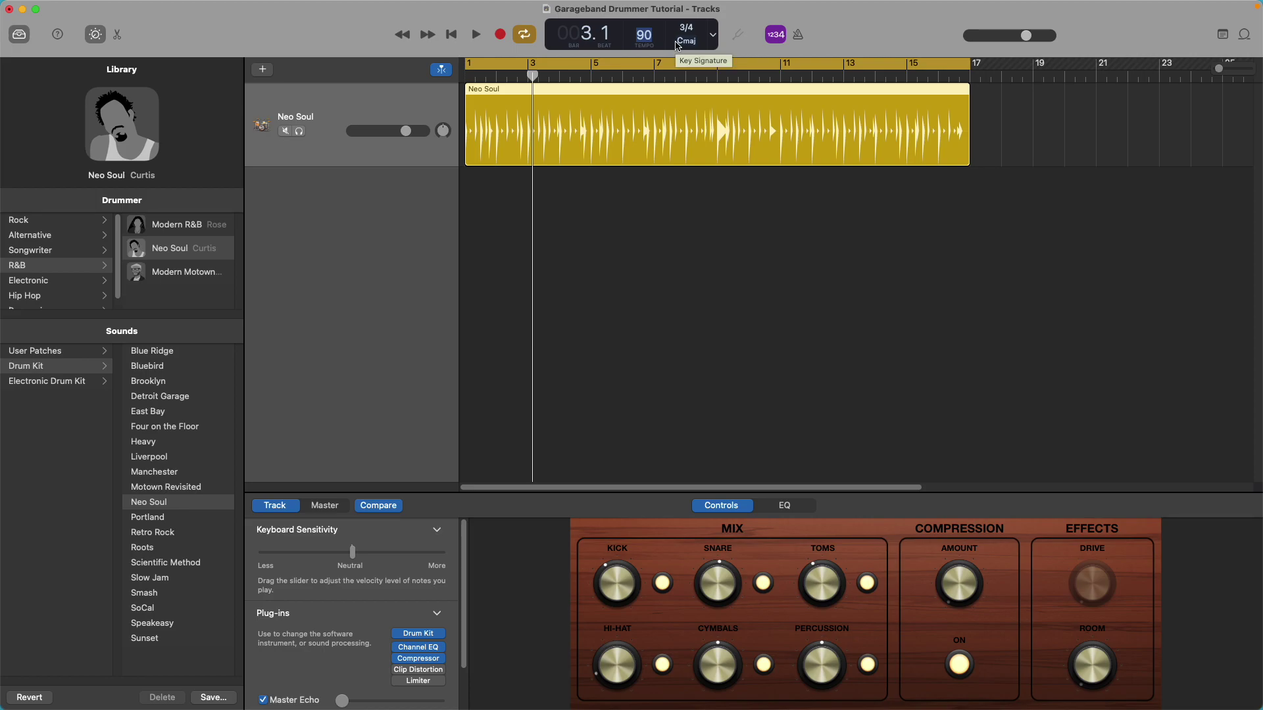
pyautogui.write('70')
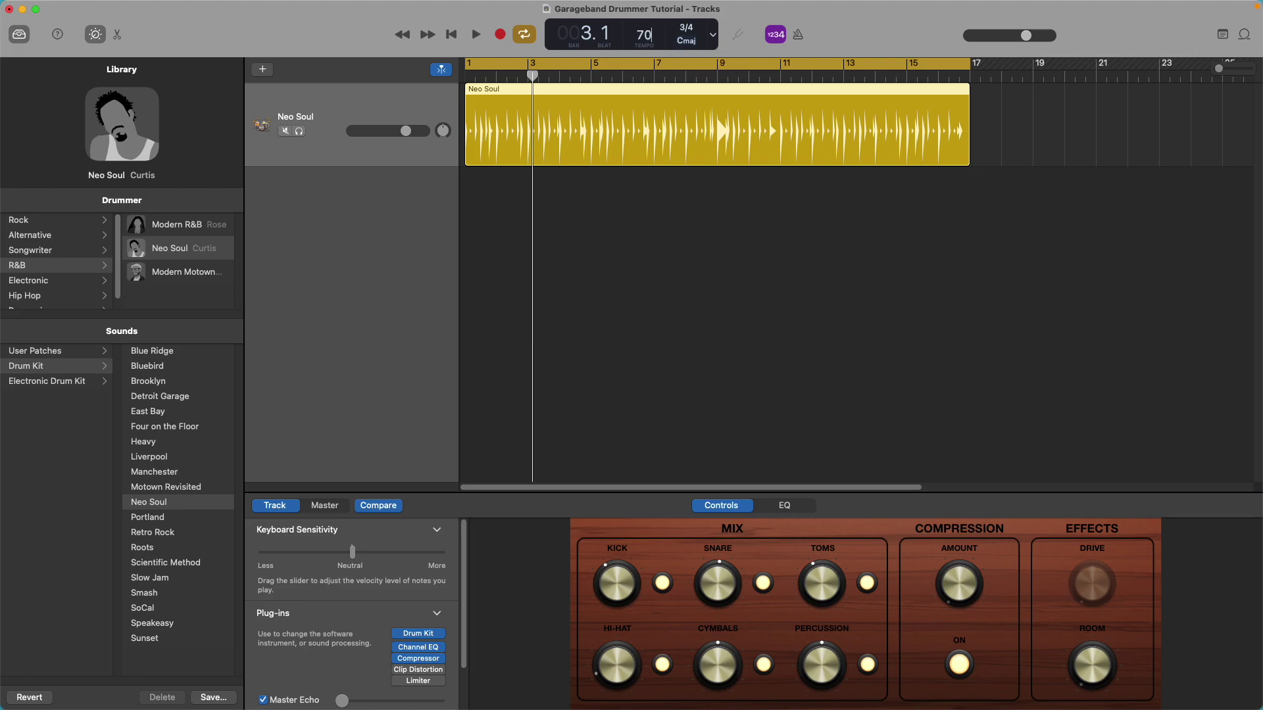
pyautogui.click(687, 29)
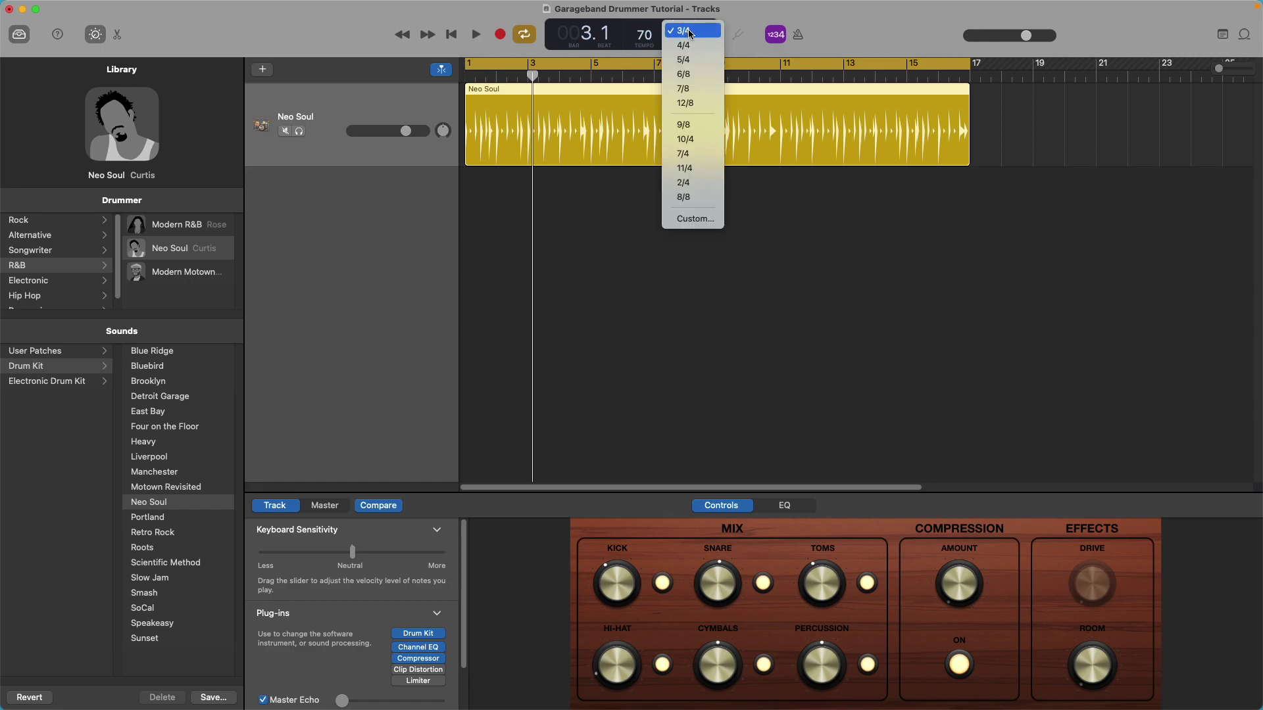
pyautogui.click(699, 104)
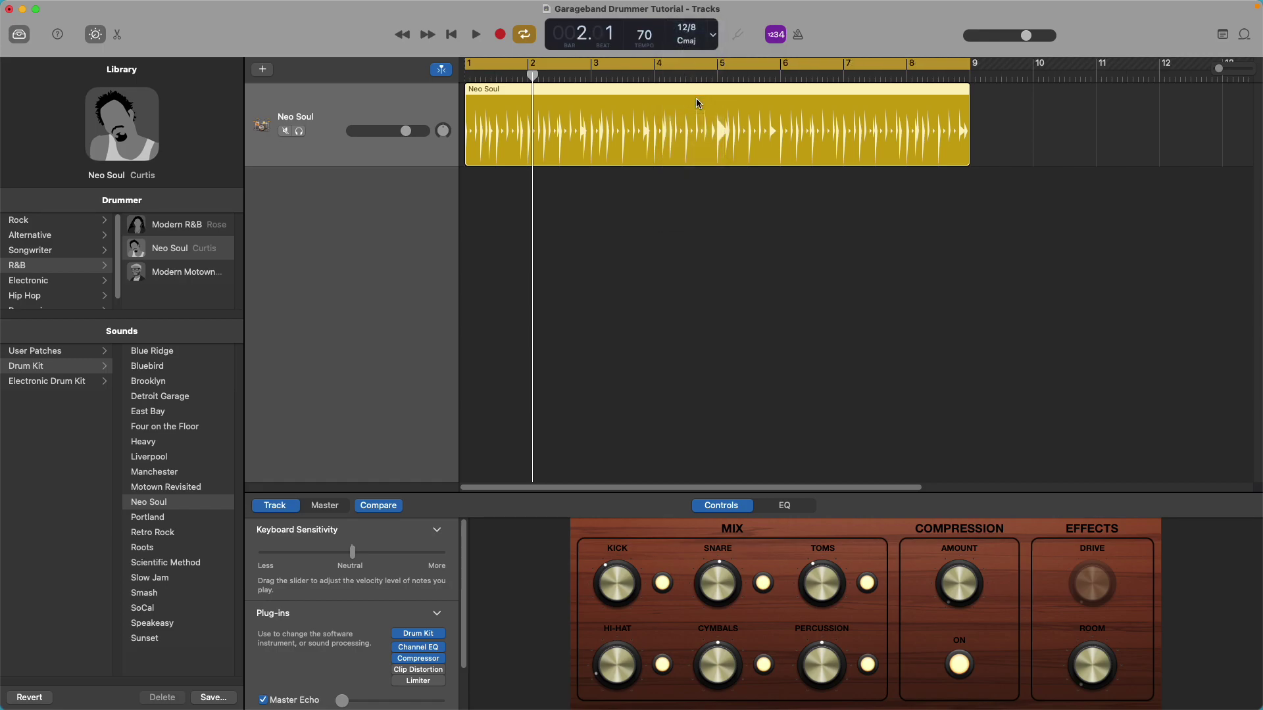
pyautogui.press('space')
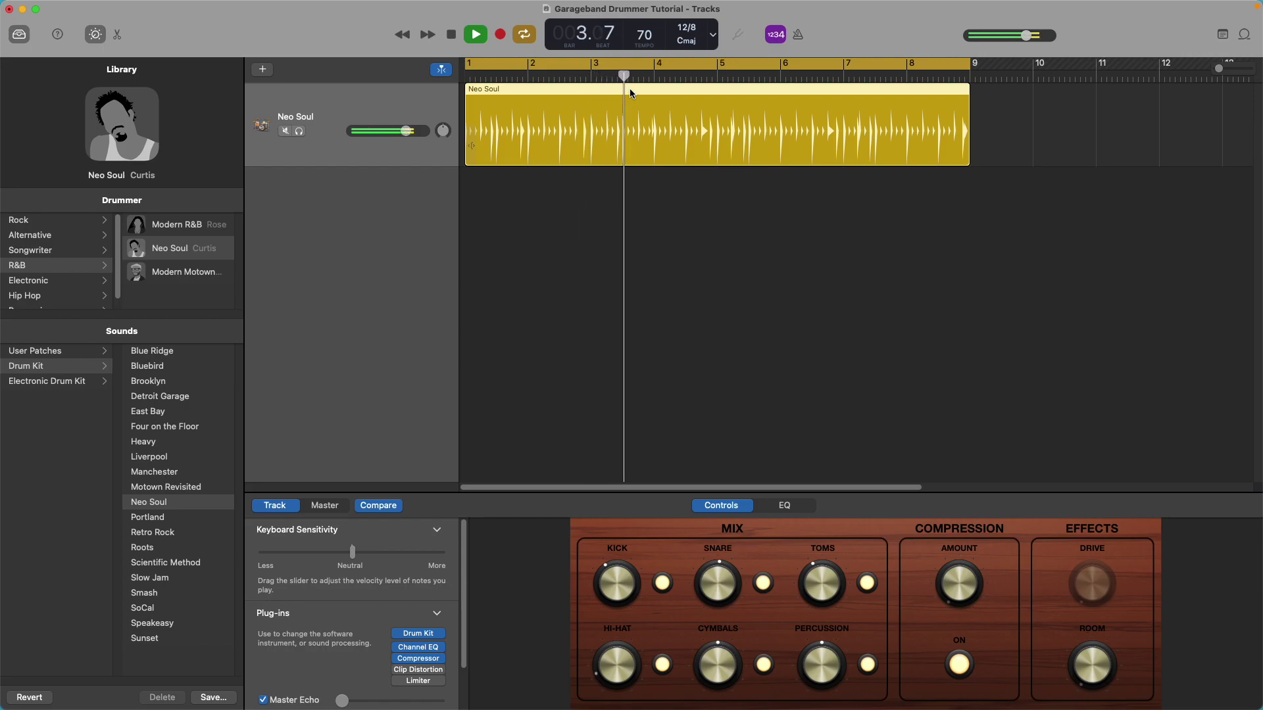
# Stop the Neo Soul beat playing in 12/8 partway through bar 3.
pyautogui.press('space')
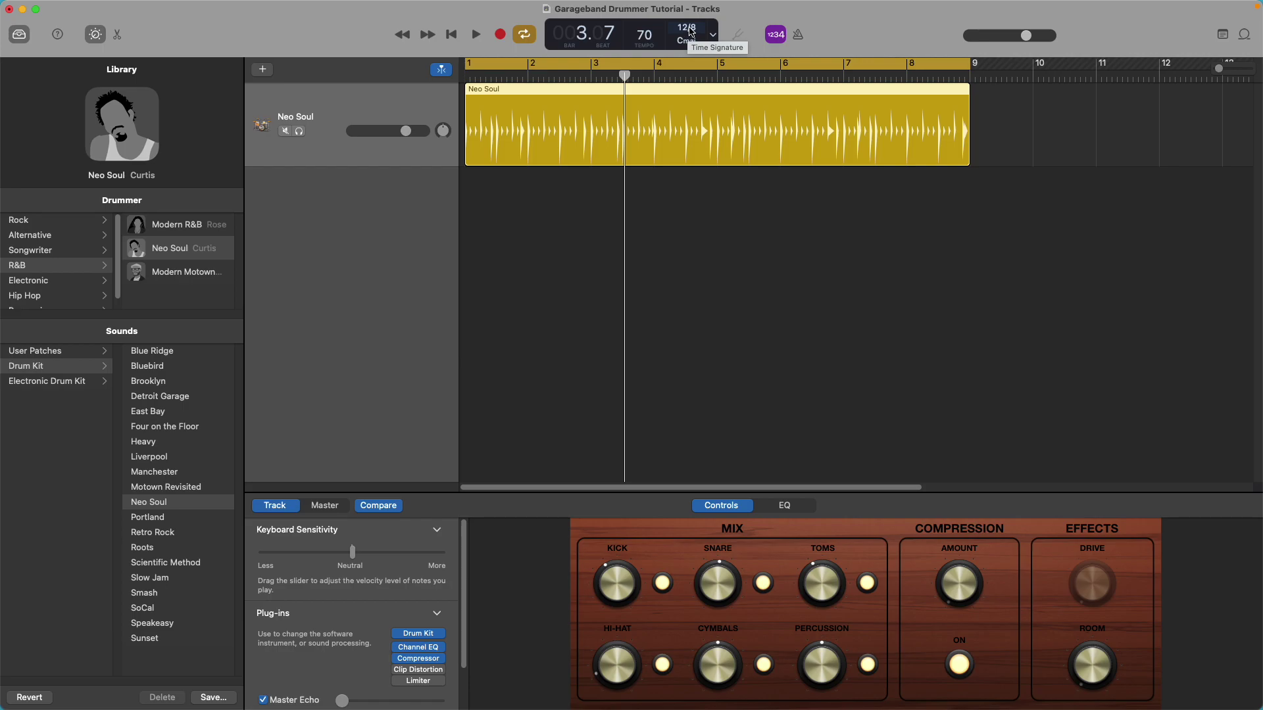
# Set the time signature back to 3/4, then replay the groove and stop it in bar 3.
pyautogui.click(691, 31)
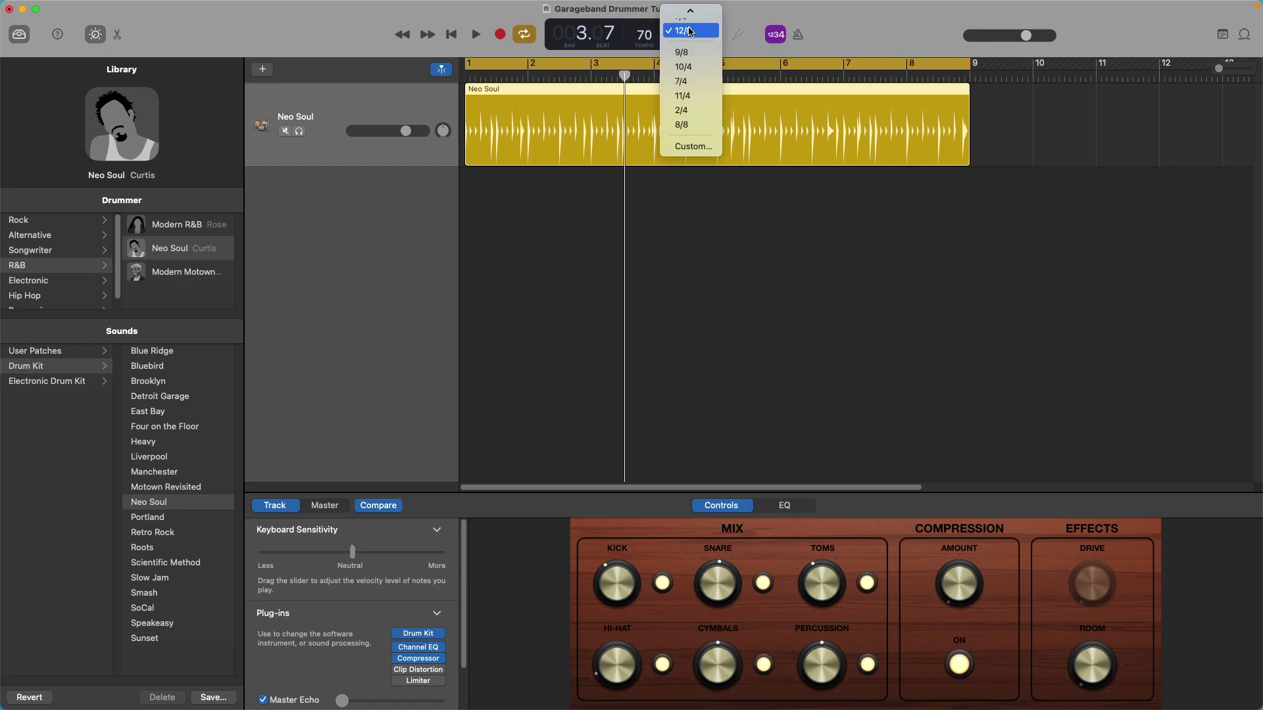
pyautogui.scroll(3, 691, 32)
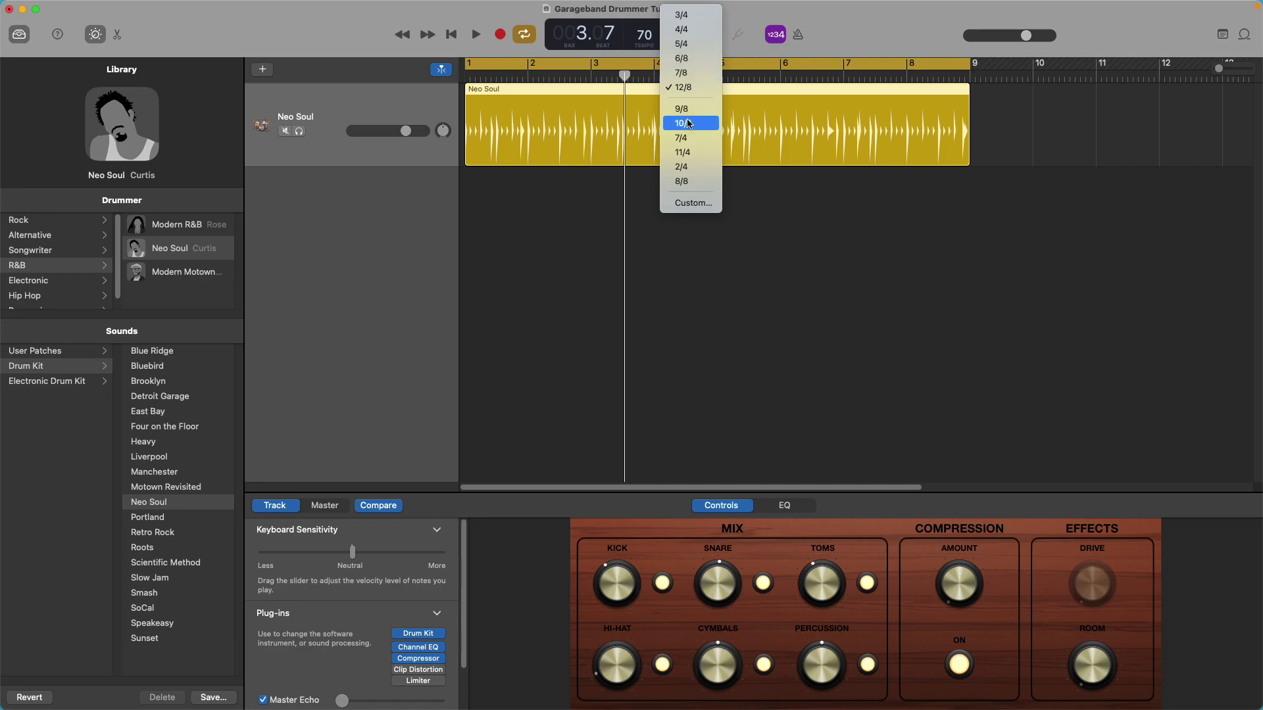
pyautogui.click(698, 19)
pyautogui.press('space')
pyautogui.press('space')
pyautogui.press('space')
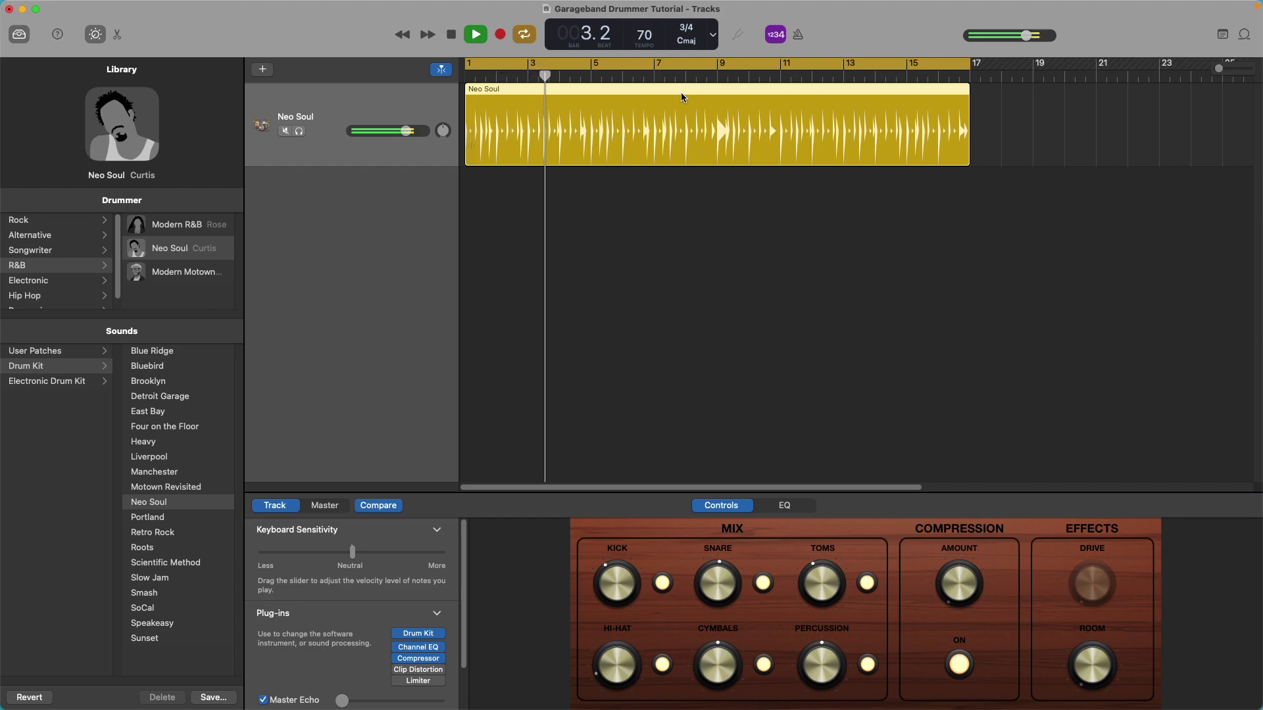
pyautogui.press('space')
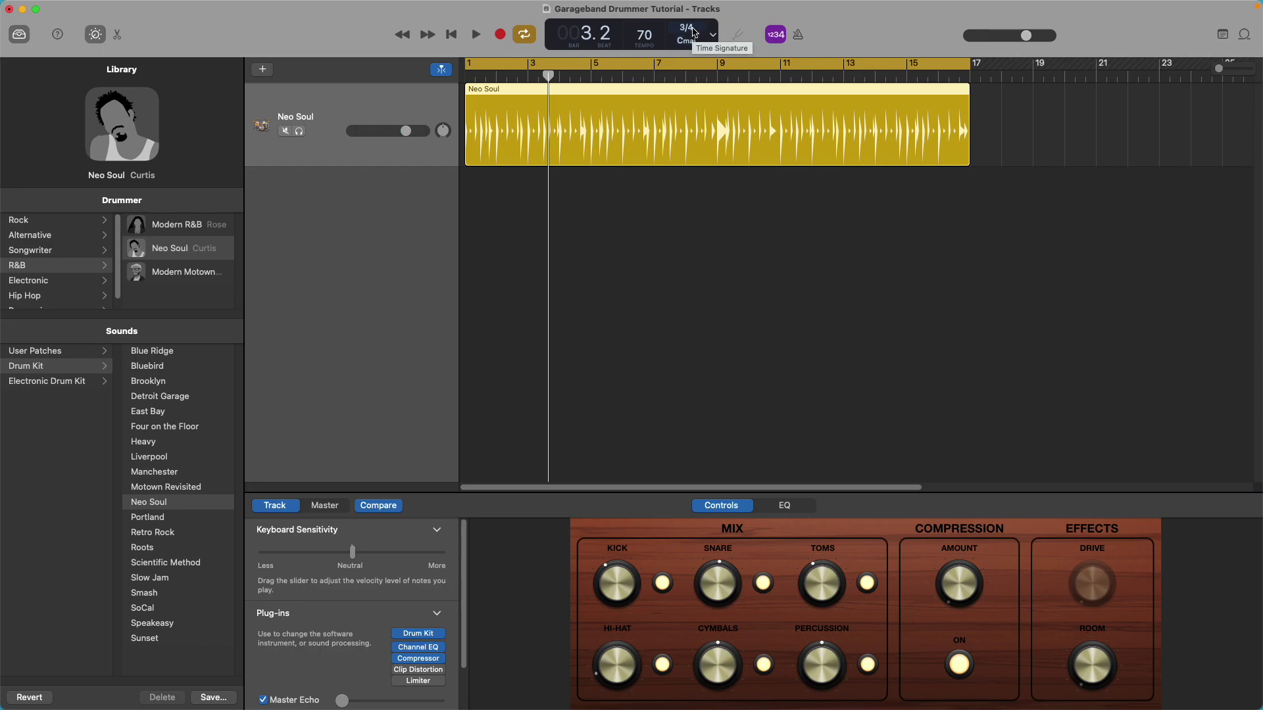
# Set the time signature to 6/8 and audition the beat from the start, stopping in bar 3.
pyautogui.click(695, 32)
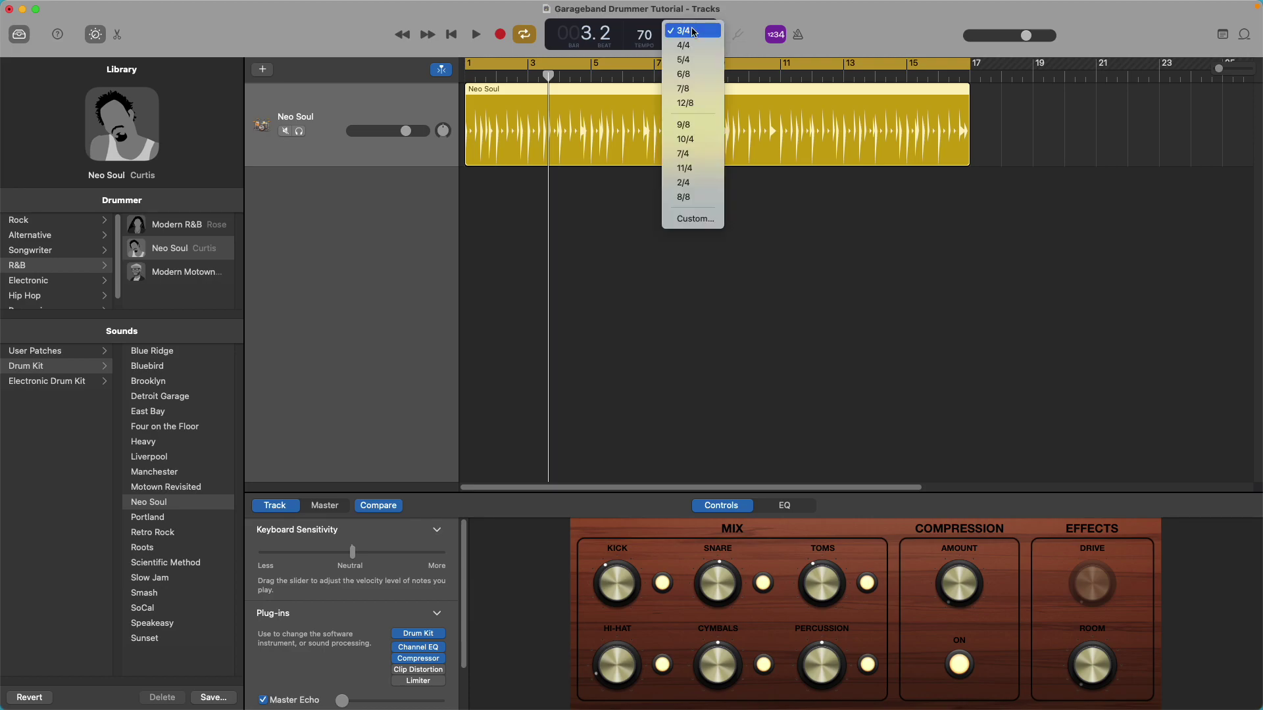
pyautogui.click(696, 74)
pyautogui.press('Return')
pyautogui.press('space')
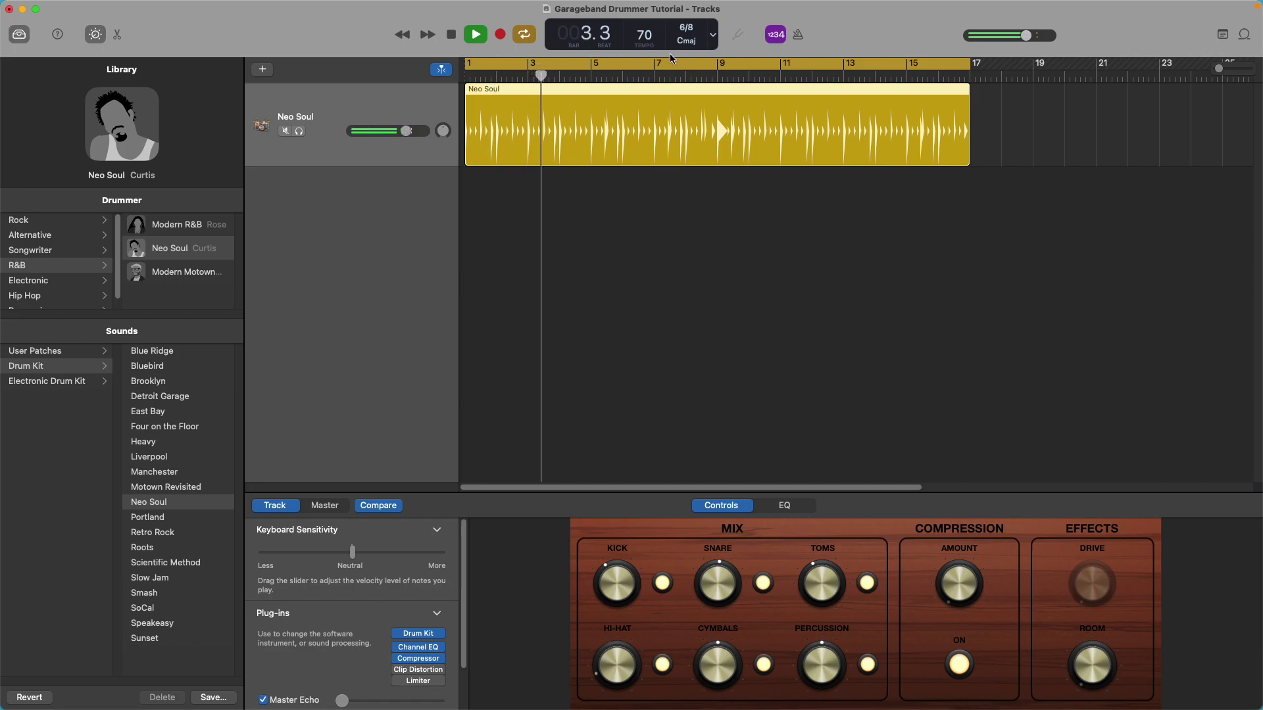
pyautogui.press('space')
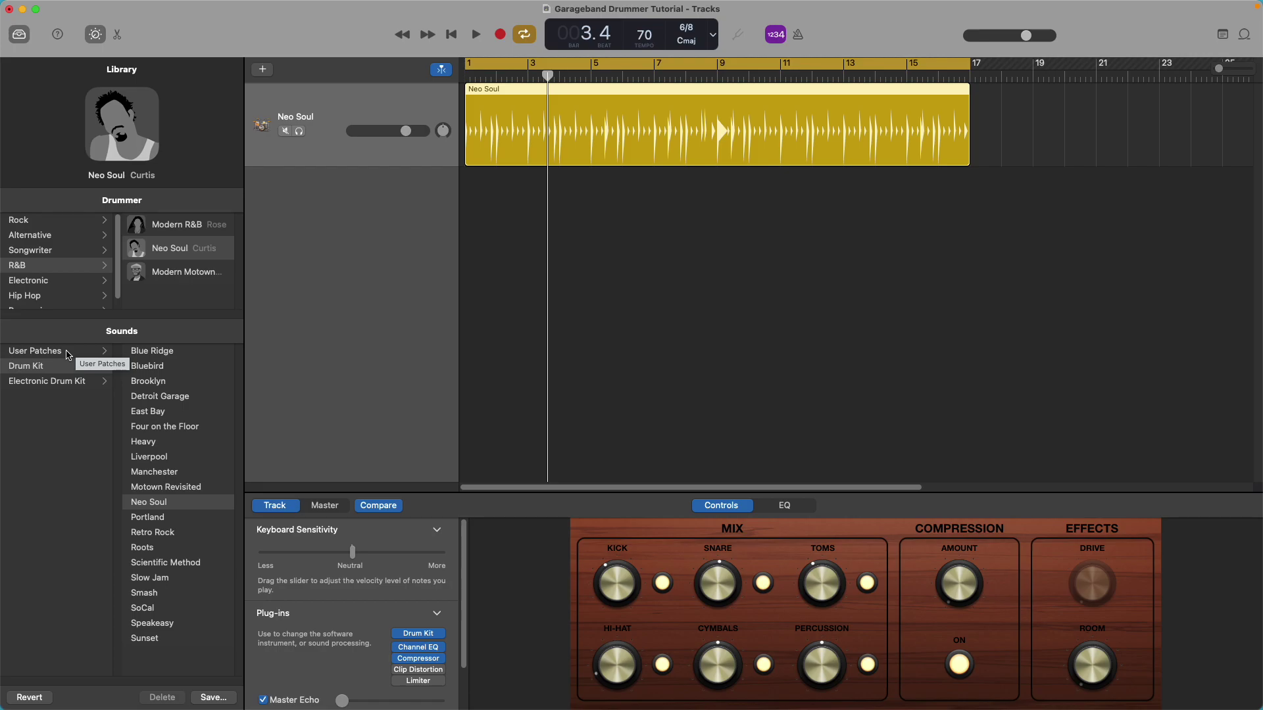
# Browse the Library Sounds from User Patches through Drum Kit to the Electronic Drum Kit list.
pyautogui.click(69, 355)
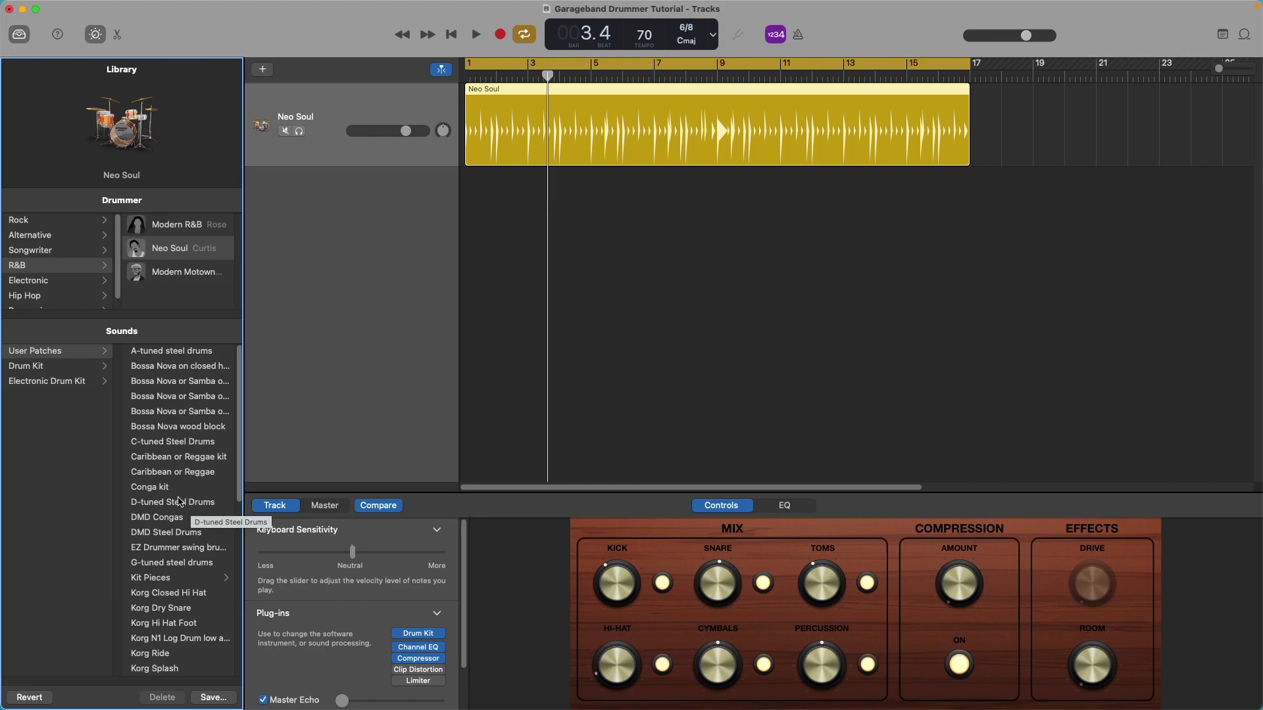
pyautogui.click(60, 369)
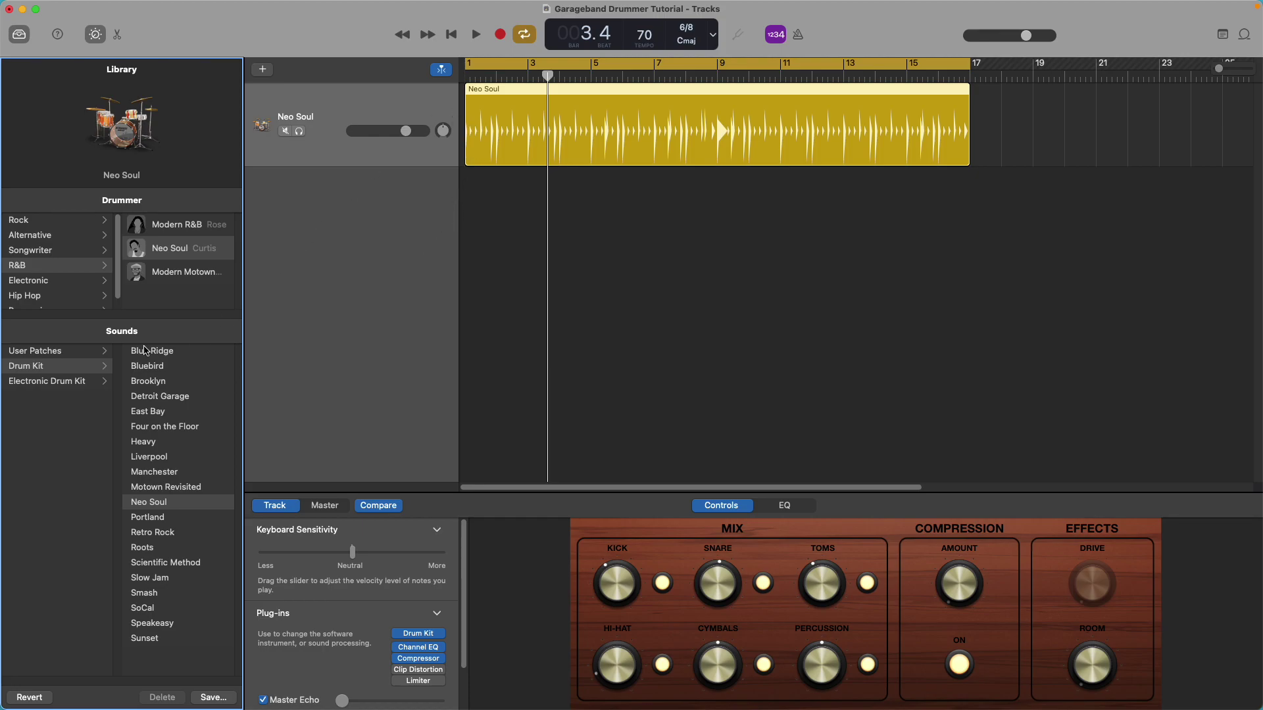
pyautogui.click(47, 387)
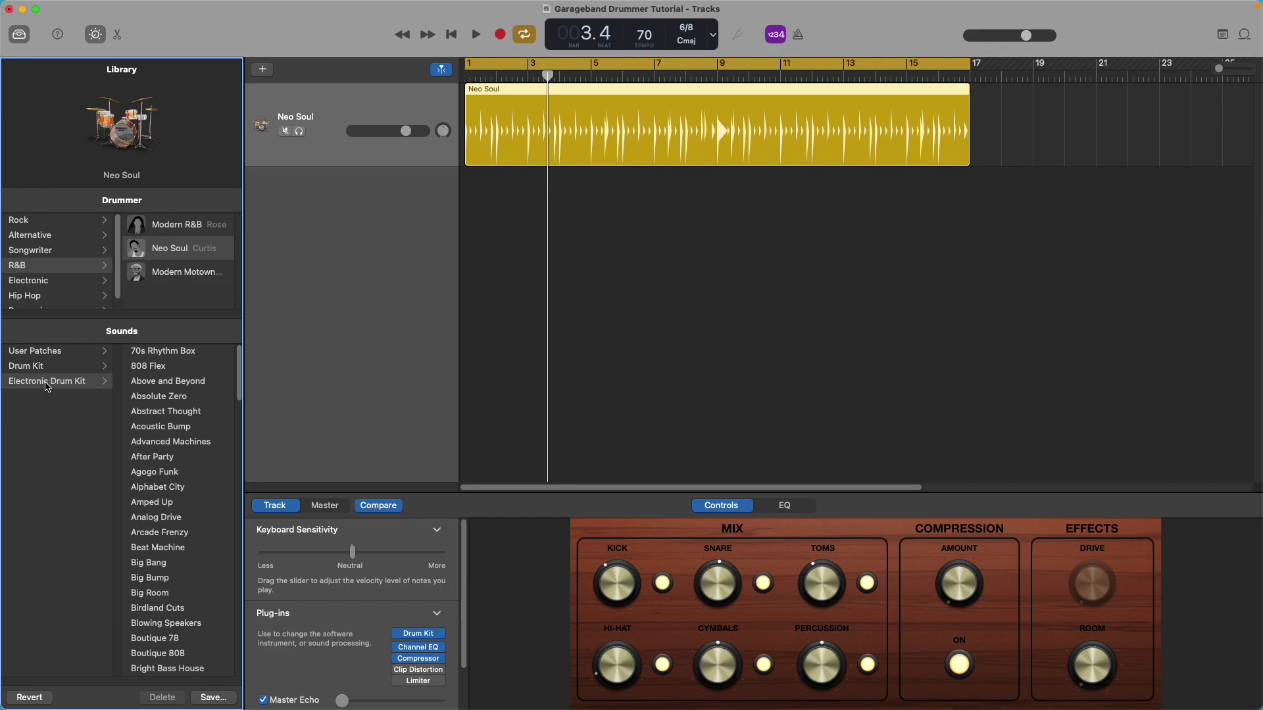
pyautogui.click(47, 371)
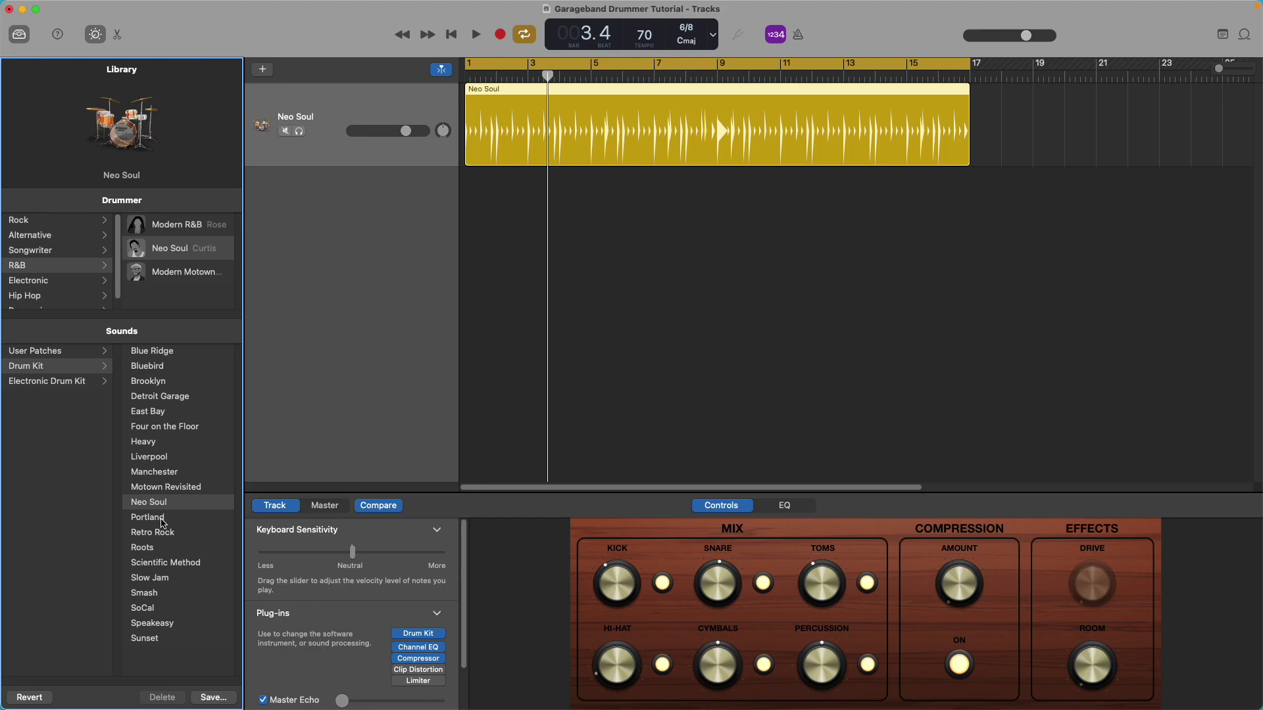
pyautogui.click(72, 383)
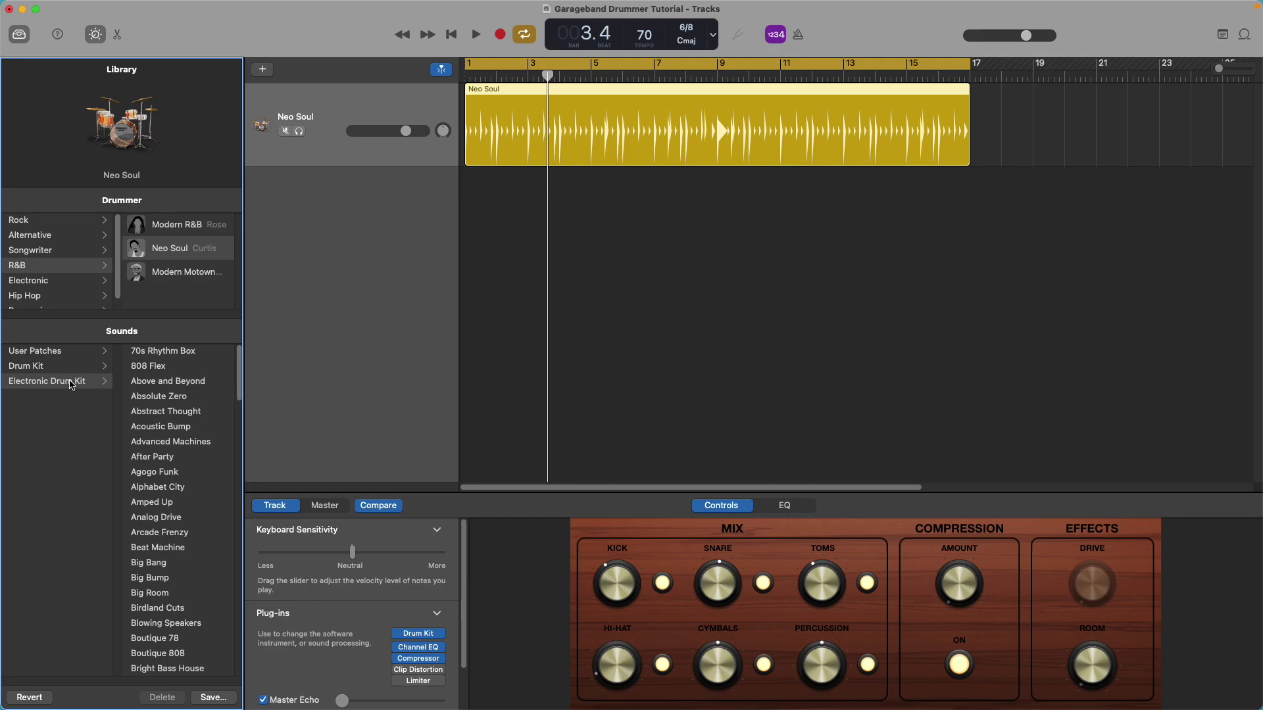
# Try the 808 Flex kit, then load the Neo Soul acoustic kit and play from the start.
pyautogui.click(158, 369)
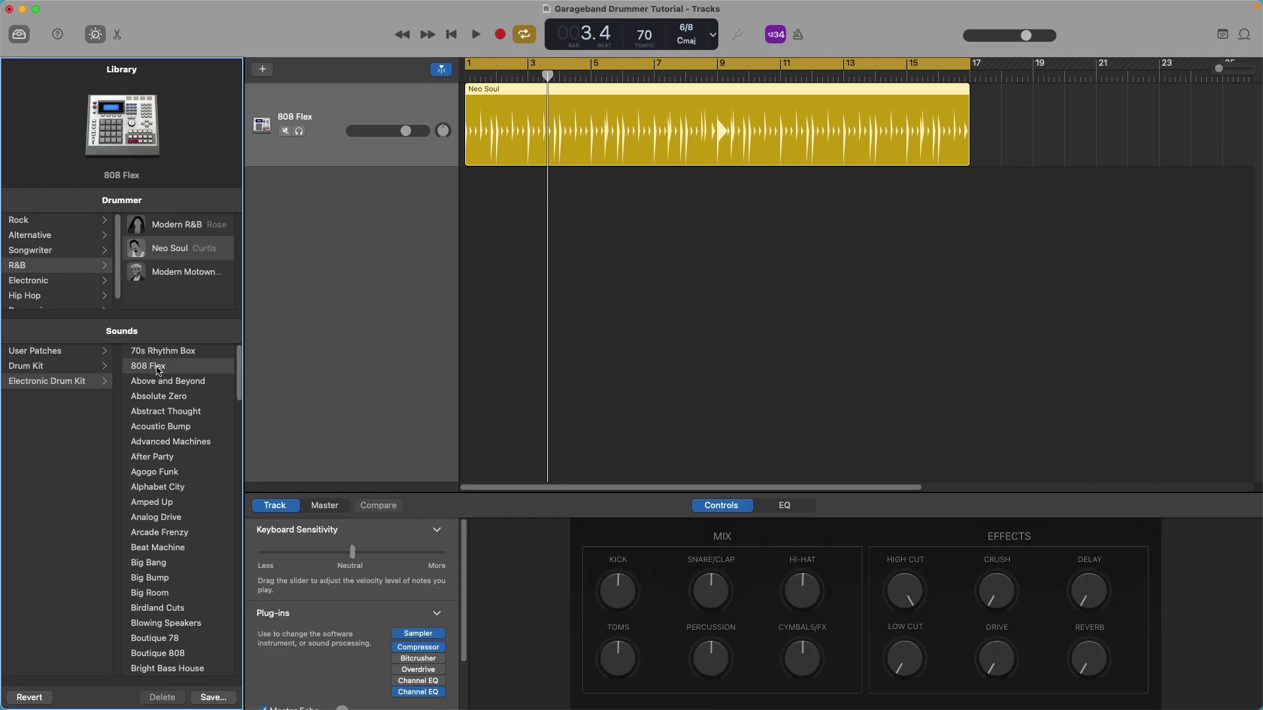
pyautogui.click(56, 368)
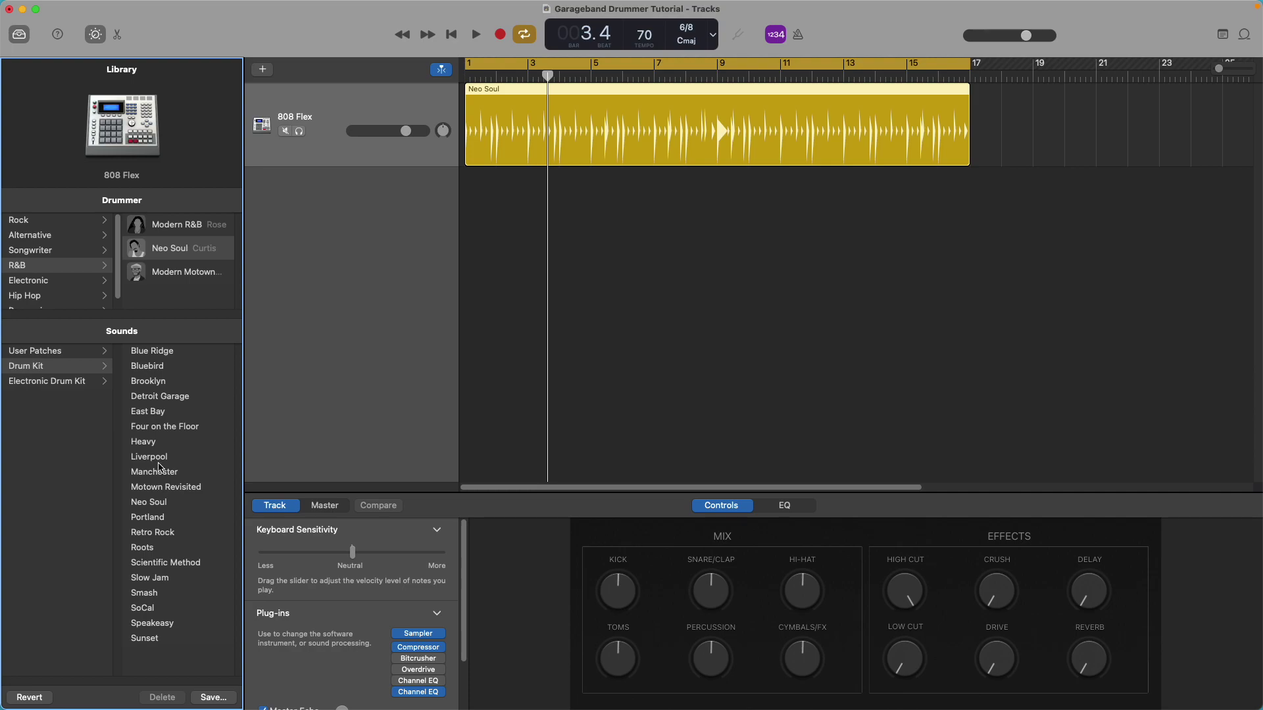
pyautogui.click(164, 503)
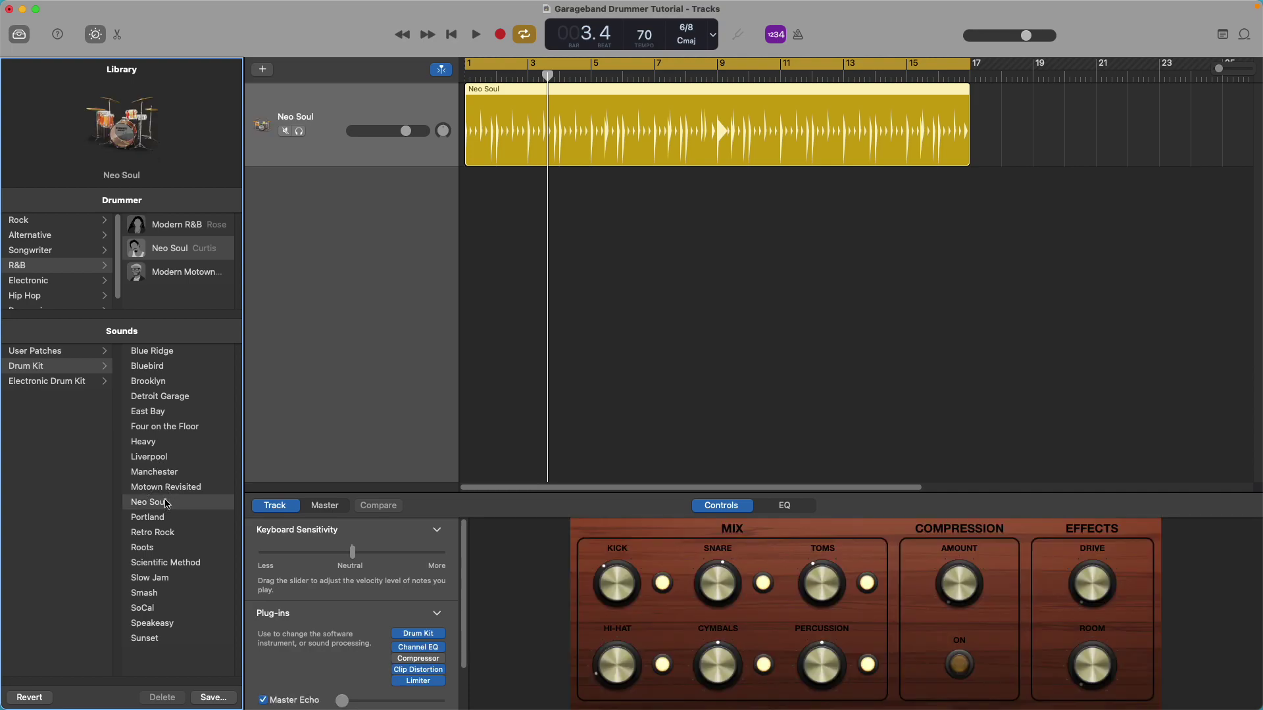
pyautogui.press('Return')
pyautogui.press('space')
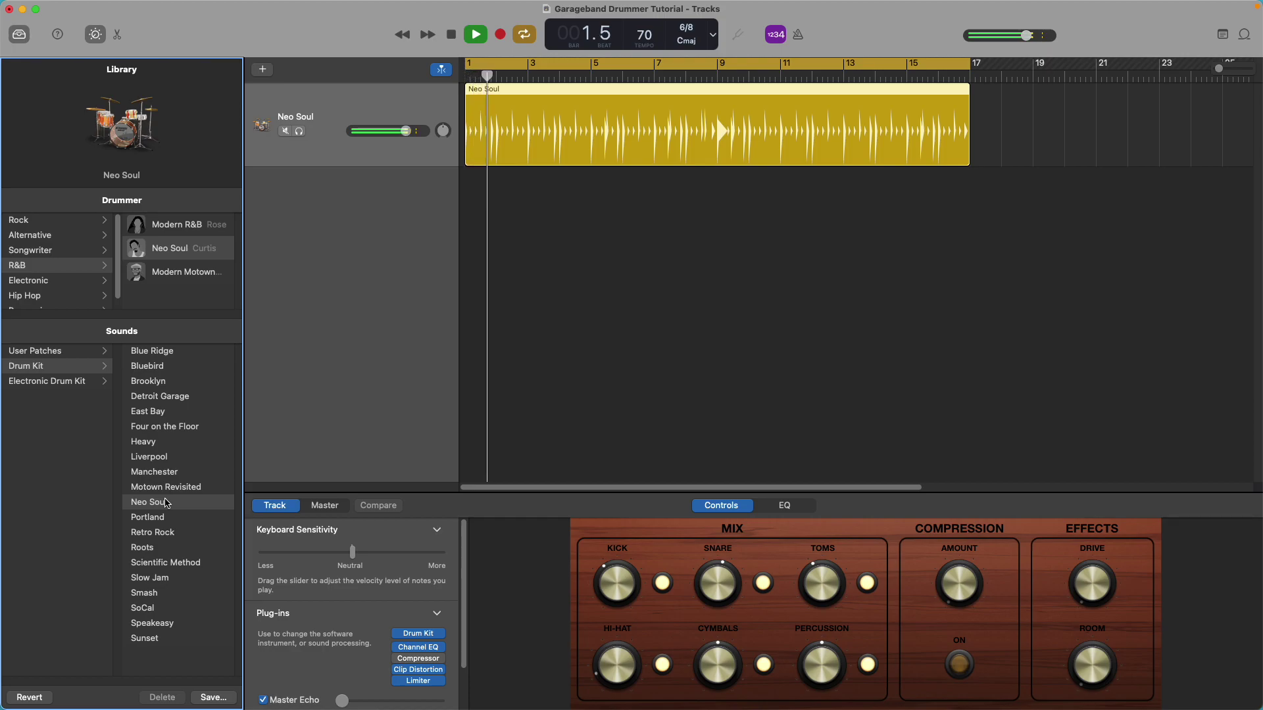